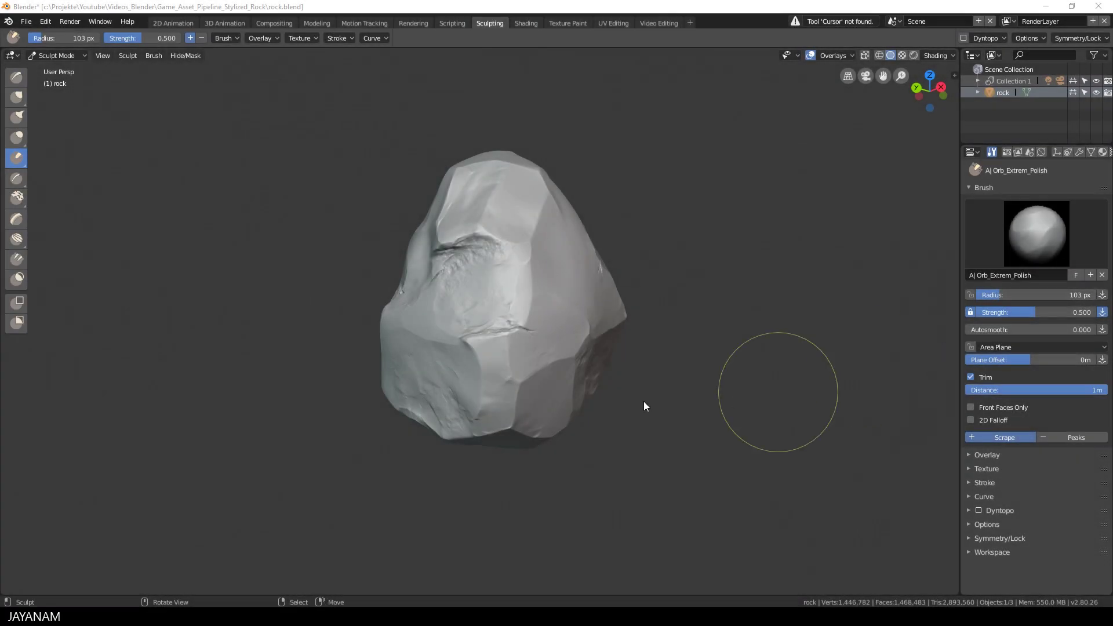
- Switch the sculpted rock from Sculpt Mode to Object Mode
mouse_move(833, 378)
middle_down()
mouse_move(783, 377)
mouse_move(835, 373)
middle_up()
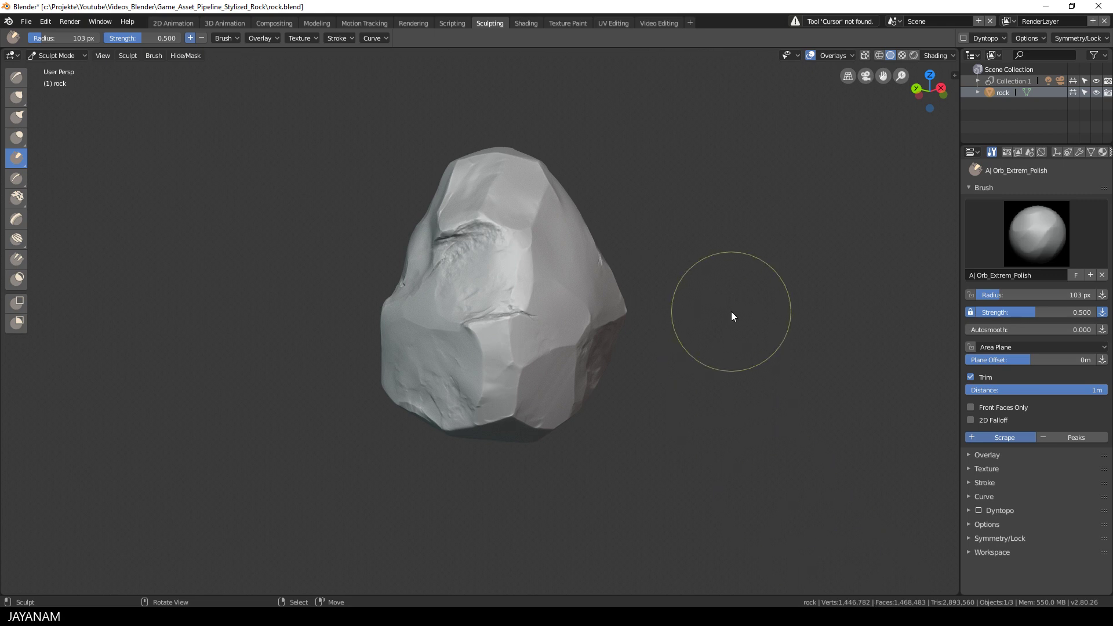
key(ctrl+Tab)
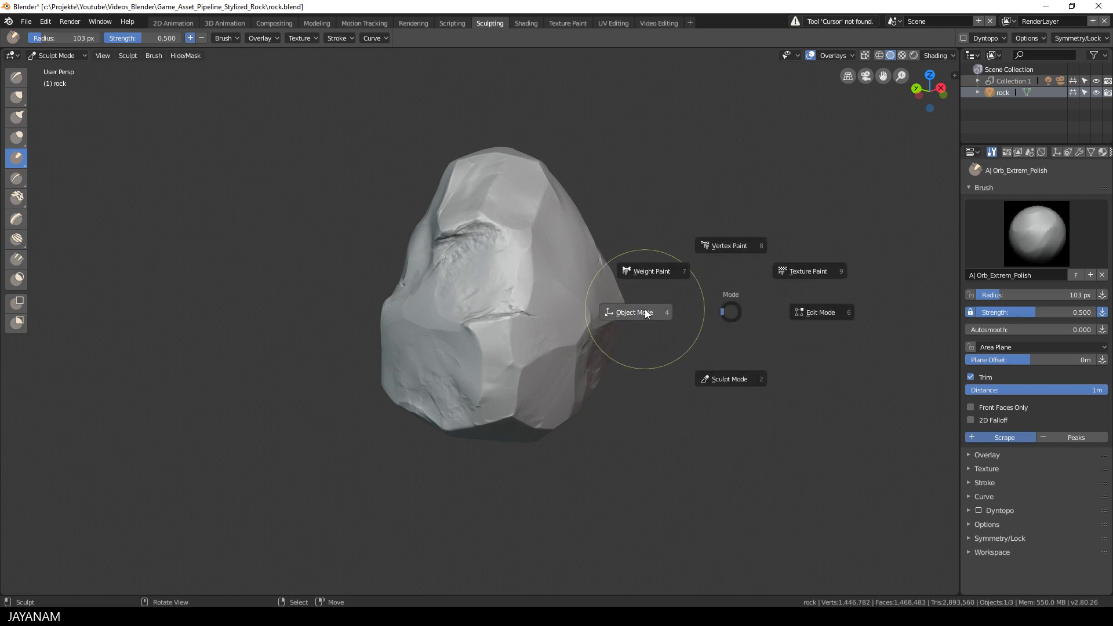
click(646, 314)
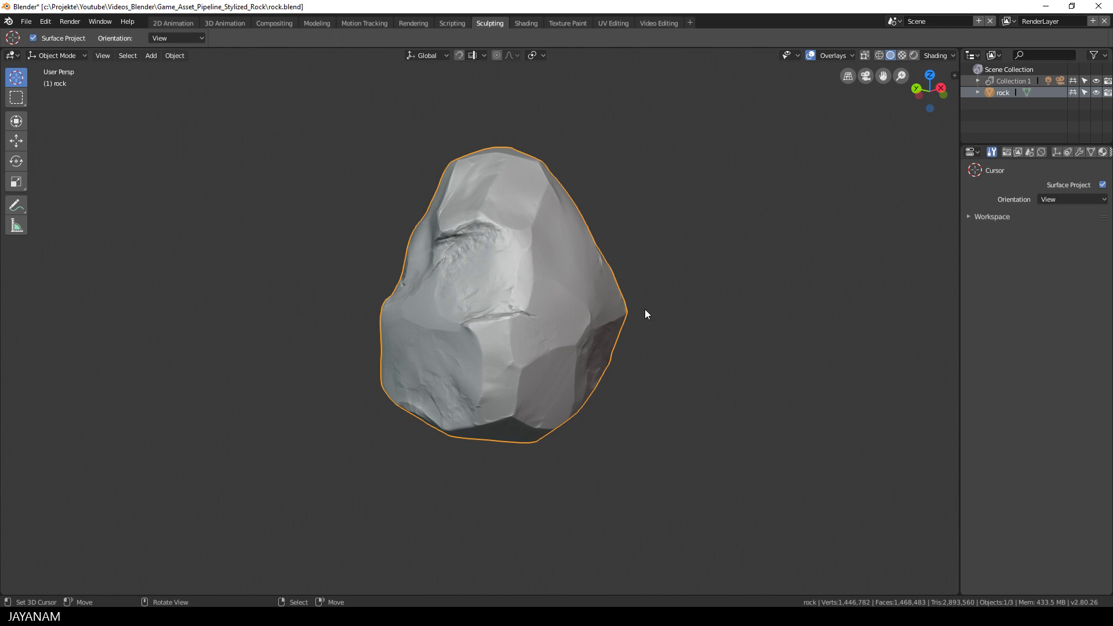
- Export the rock as Wavefront rock_hp.OBJ into the Game_asset_Pipeline_Rock_Retopology folder
click(30, 24)
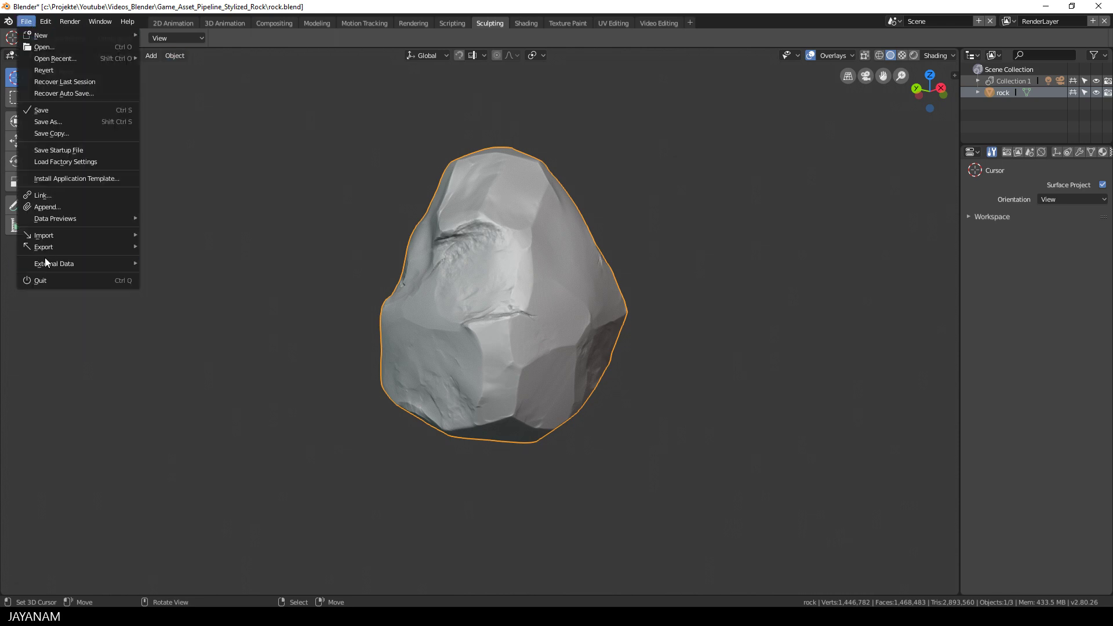
mouse_move(44, 248)
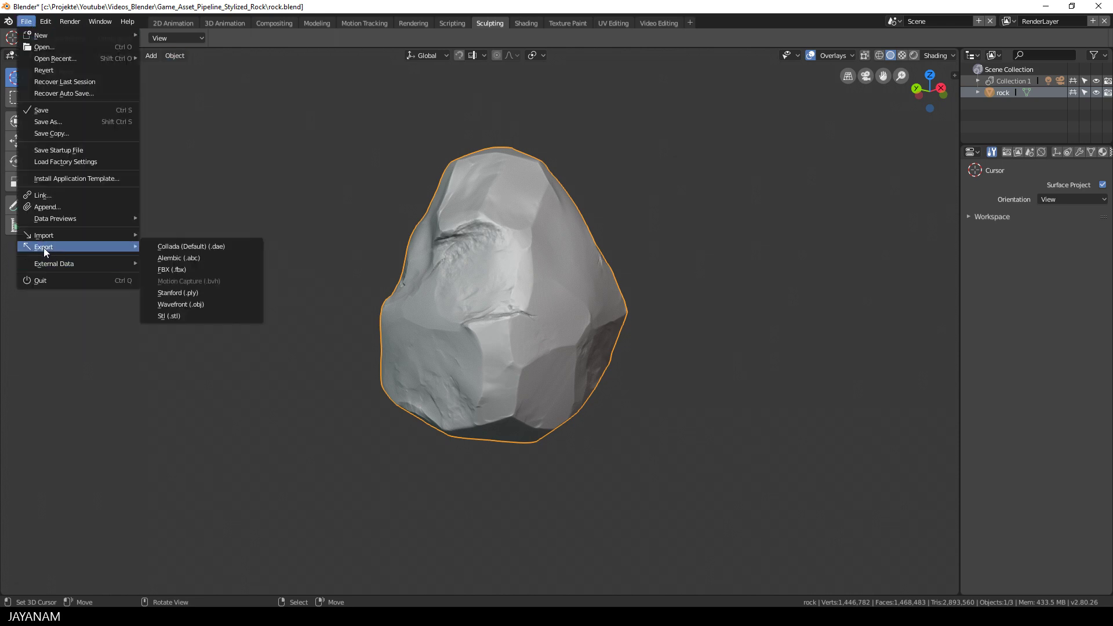
click(198, 304)
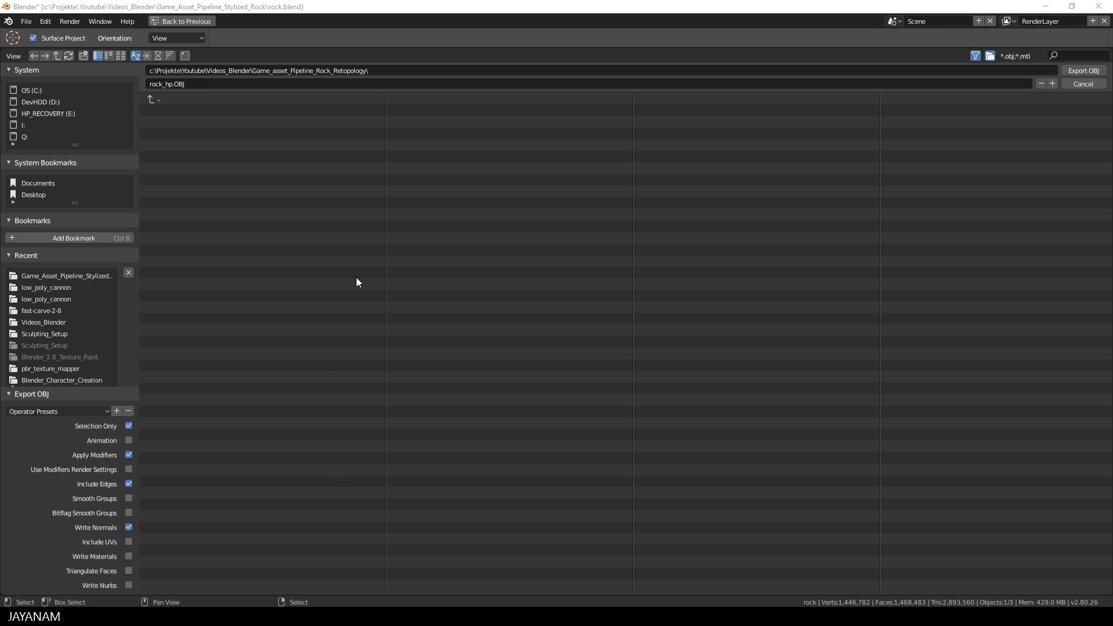
click(1076, 70)
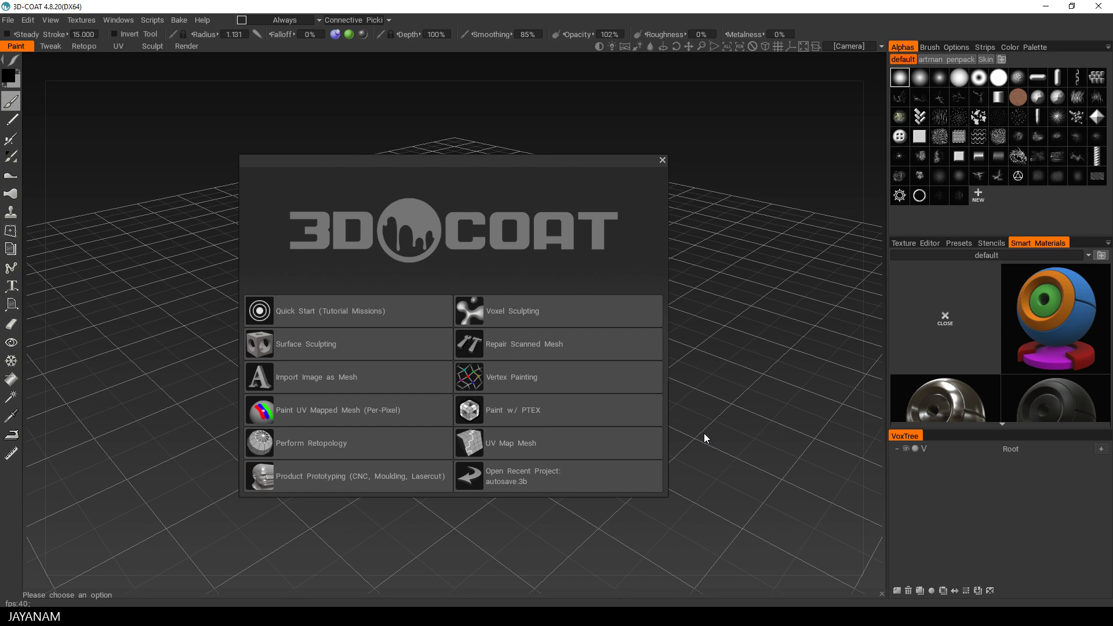
- Choose Perform auto-retopology and load rock_hp.OBJ from the Game_asset_Pipeline_Rock_Retopology folder
click(336, 444)
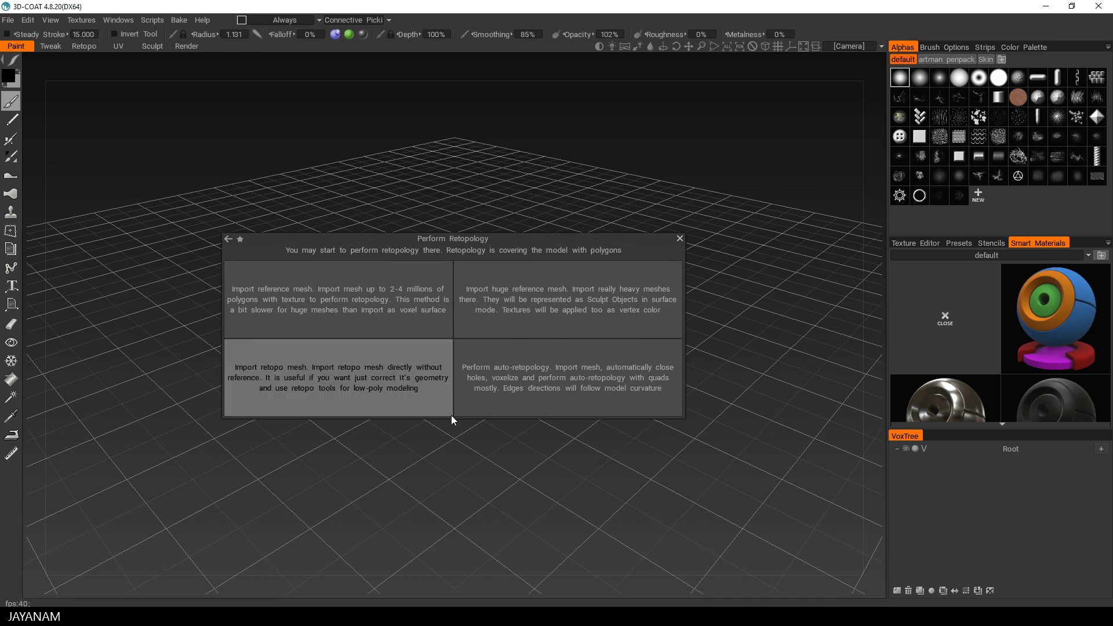
click(575, 378)
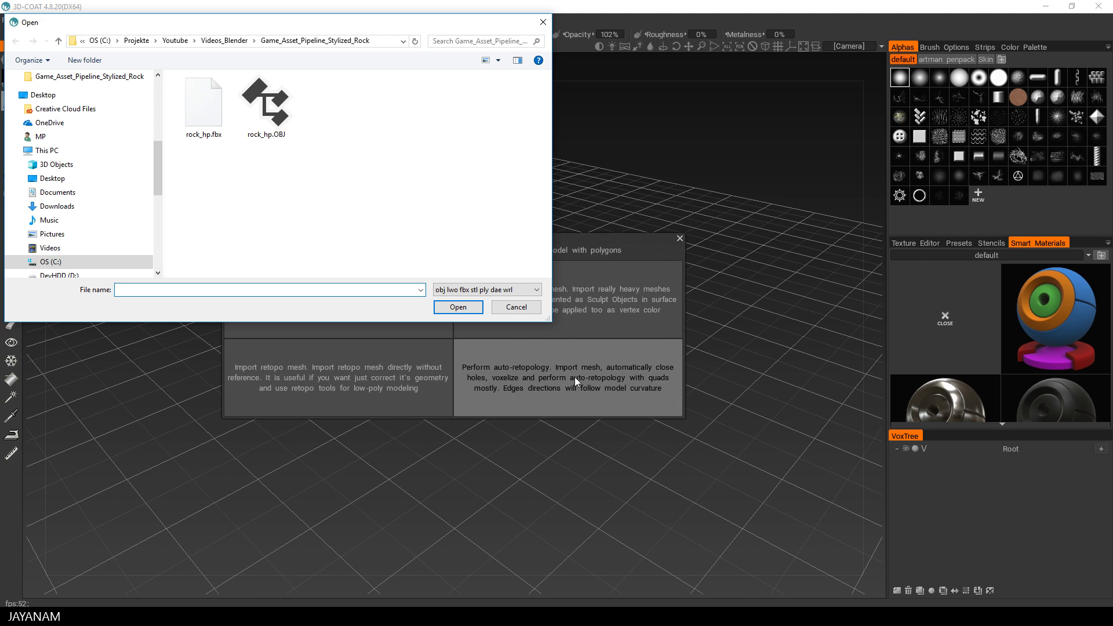
click(242, 41)
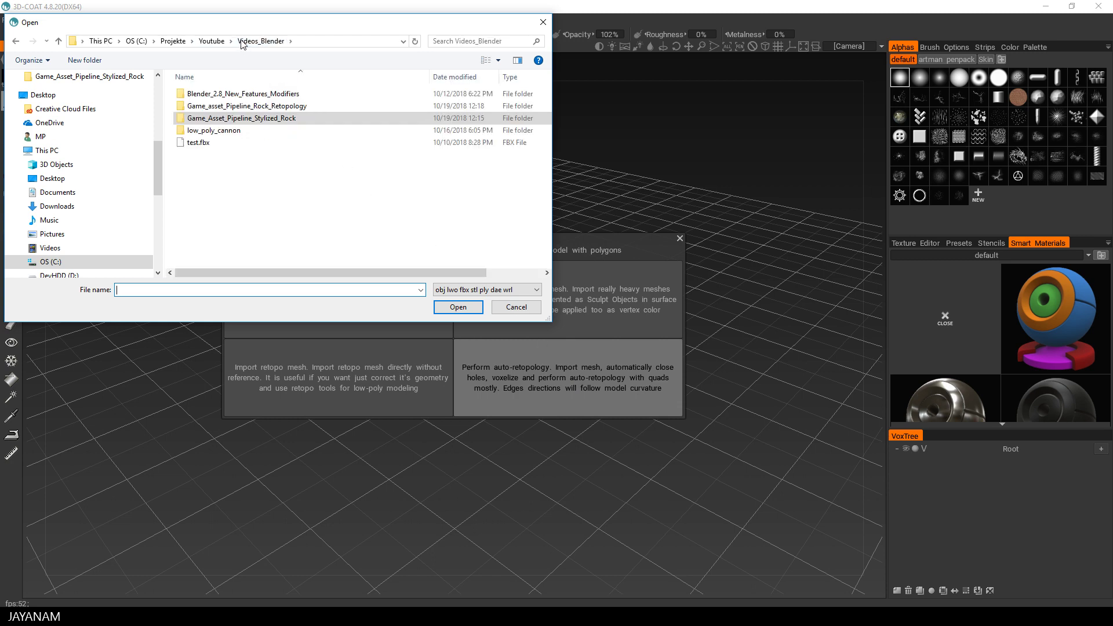
double_click(250, 106)
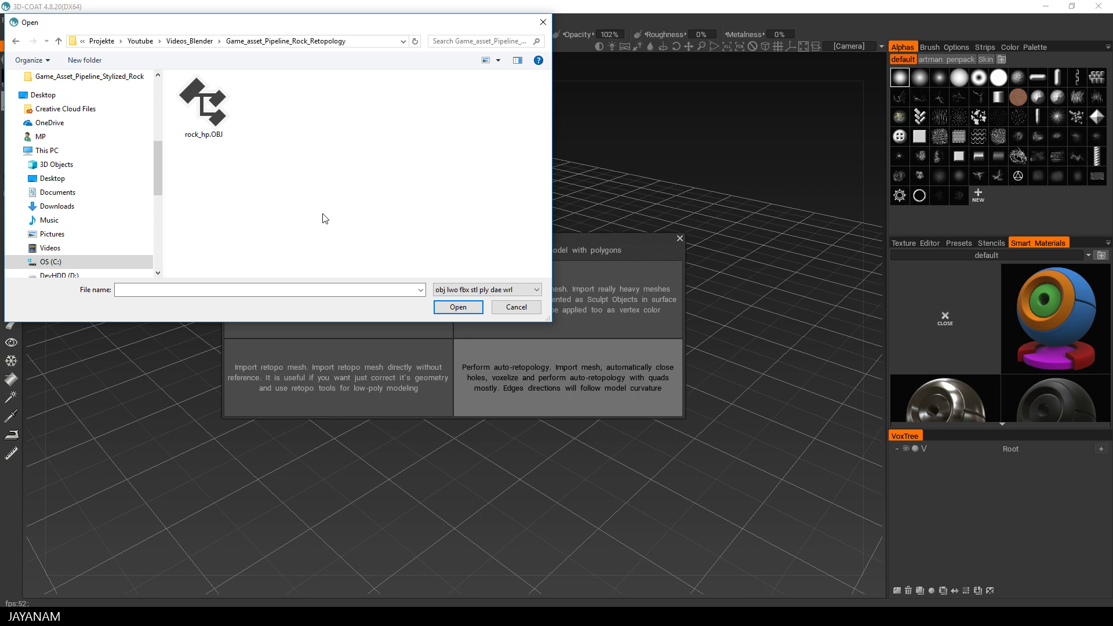
click(212, 119)
click(458, 307)
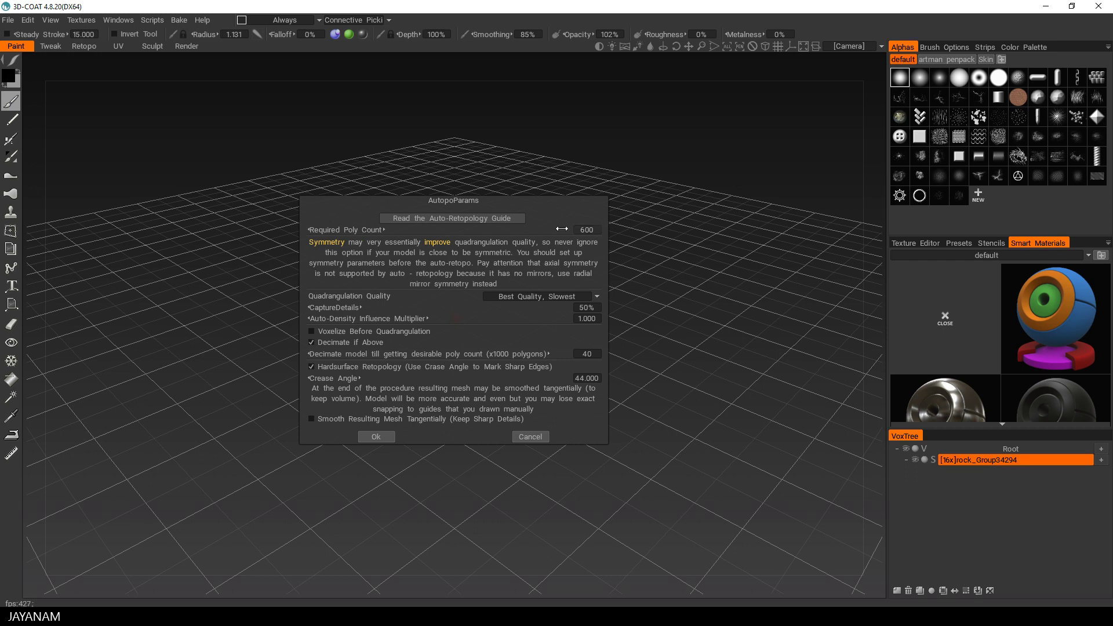
- Set Required Poly Count to 600, keeping Hardsurface Retopology on at crease angle 44
click(586, 228)
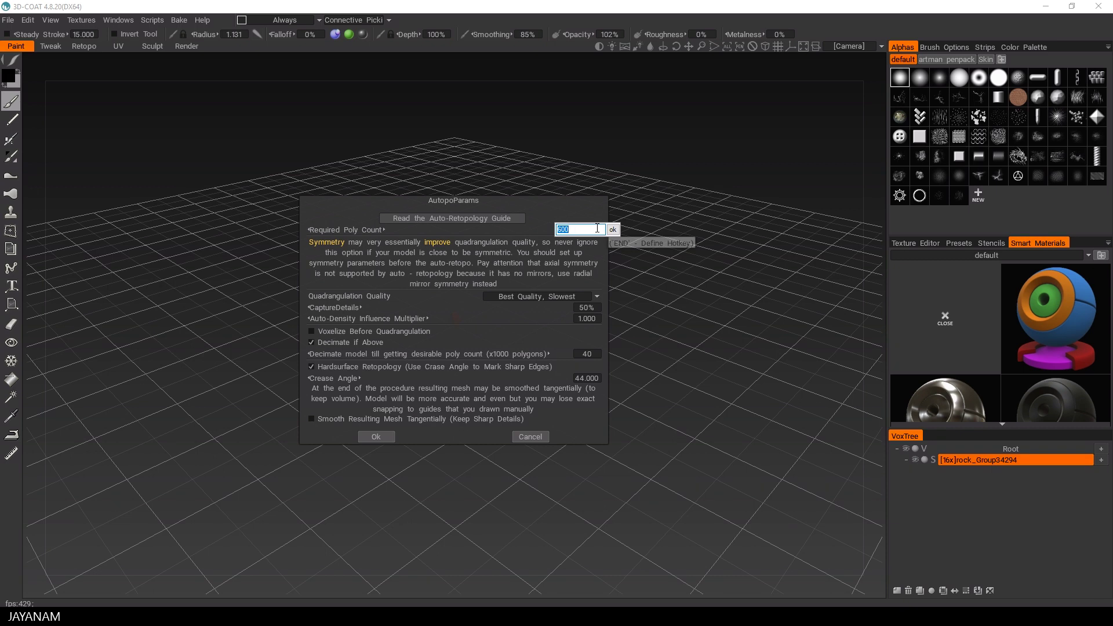
click(613, 229)
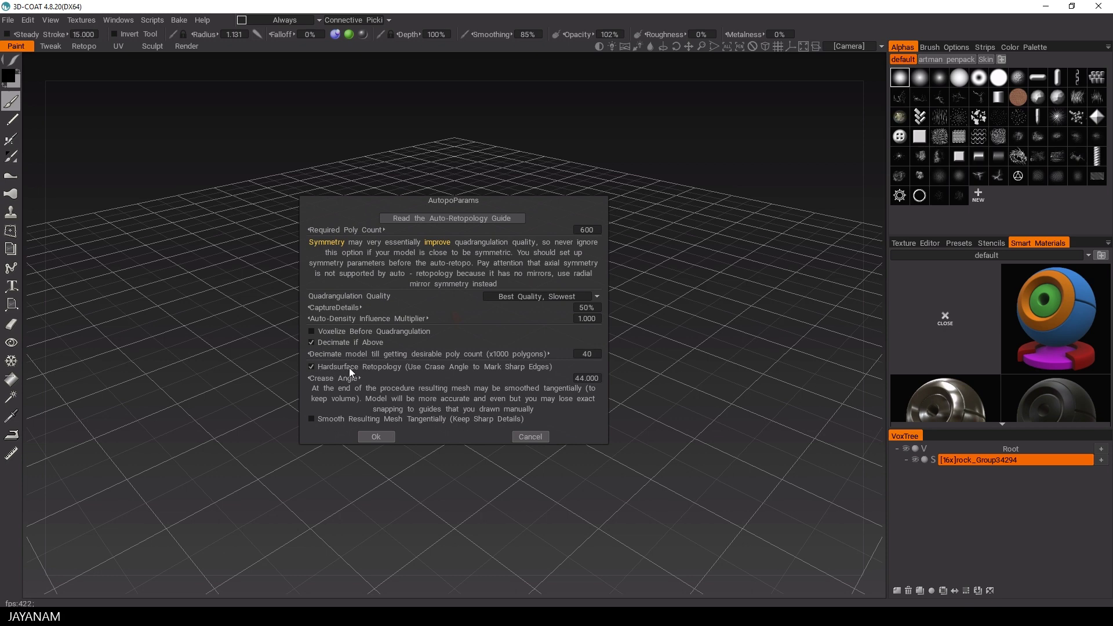
mouse_move(349, 367)
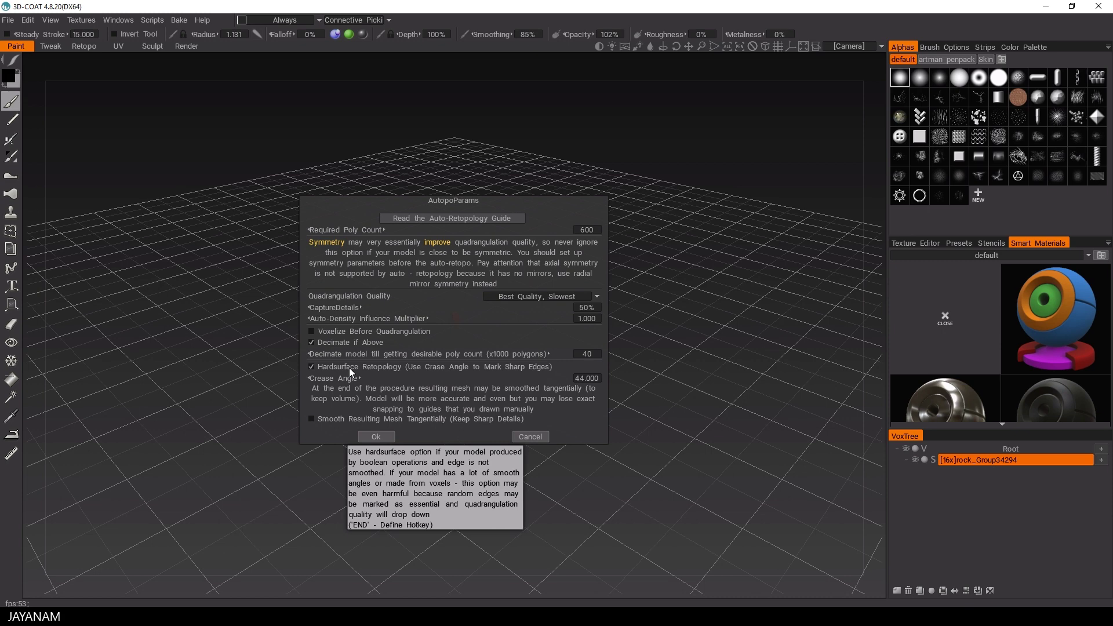
- Accept the AutopoParams, skipping density painting and guide strokes to generate the mesh
click(384, 437)
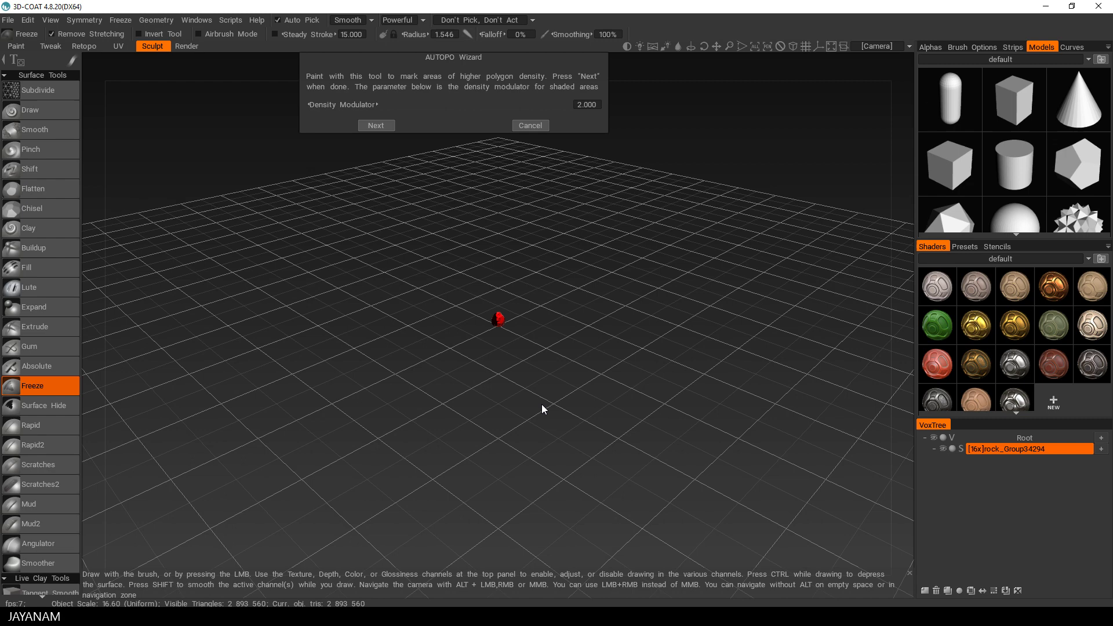
click(377, 127)
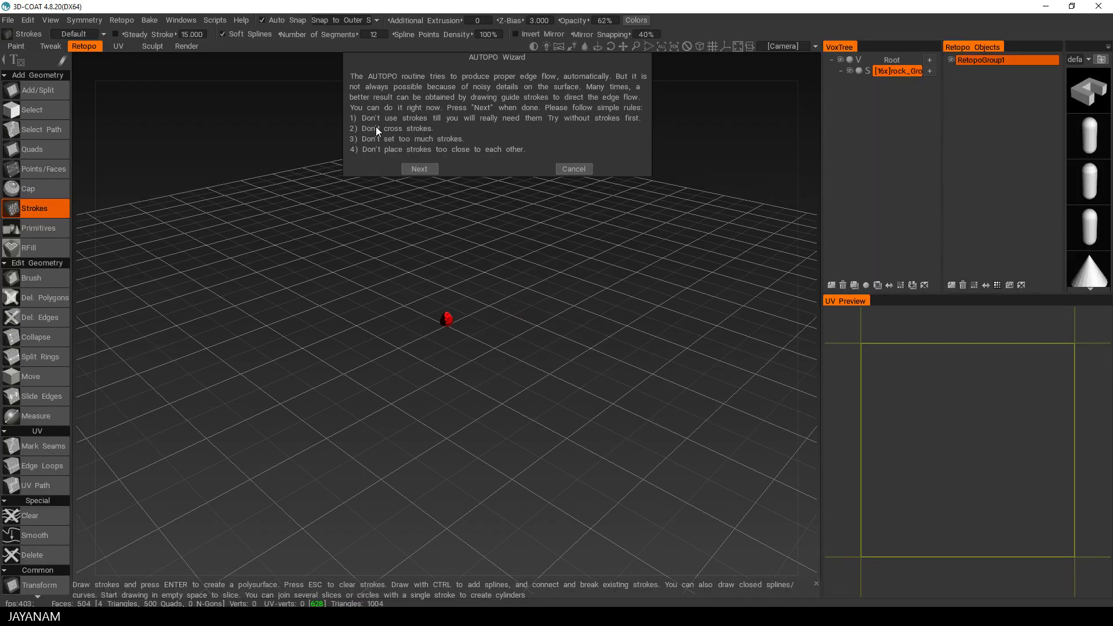
click(420, 168)
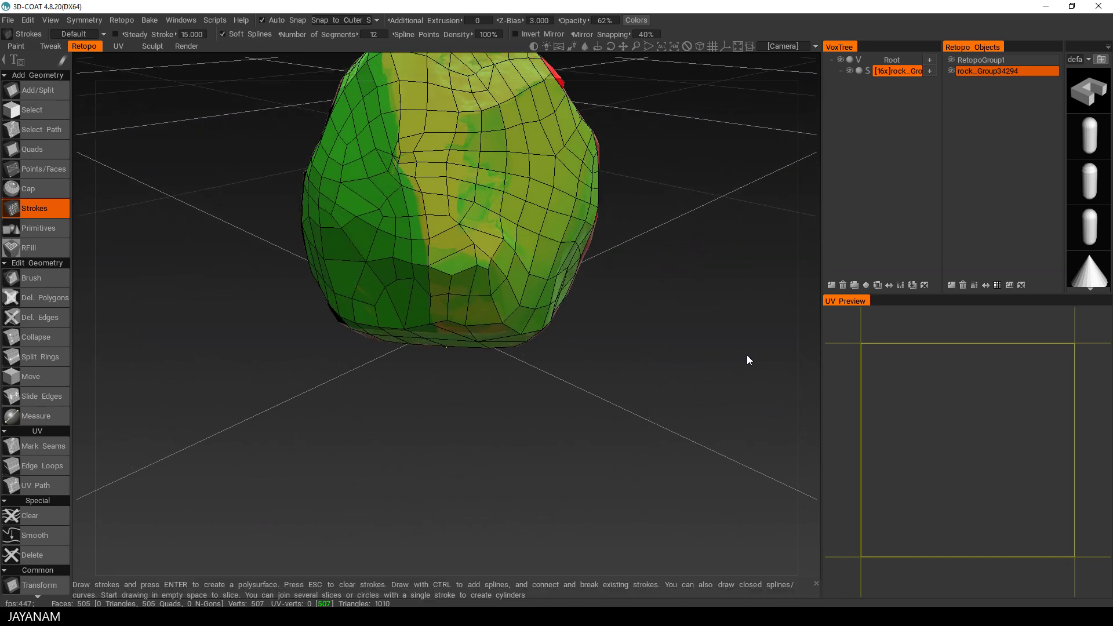
- Orbit and zoom in to inspect the 505-quad retopology mesh over the rock
middle_drag(600, 339, 706, 342)
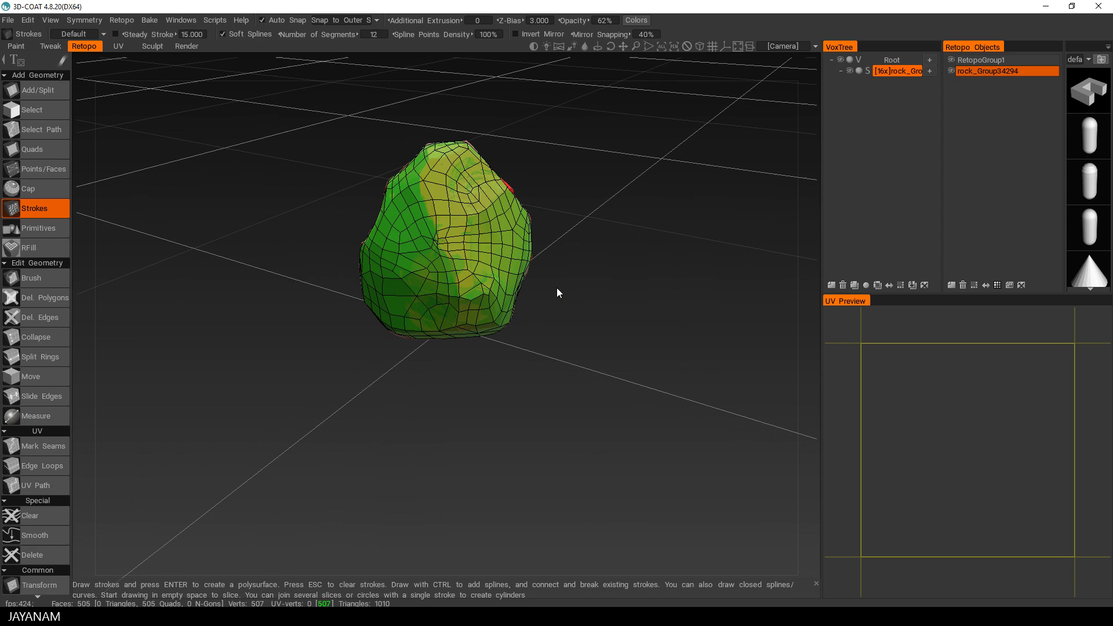
scroll(557, 294, up, 5)
scroll(606, 325, up, 4)
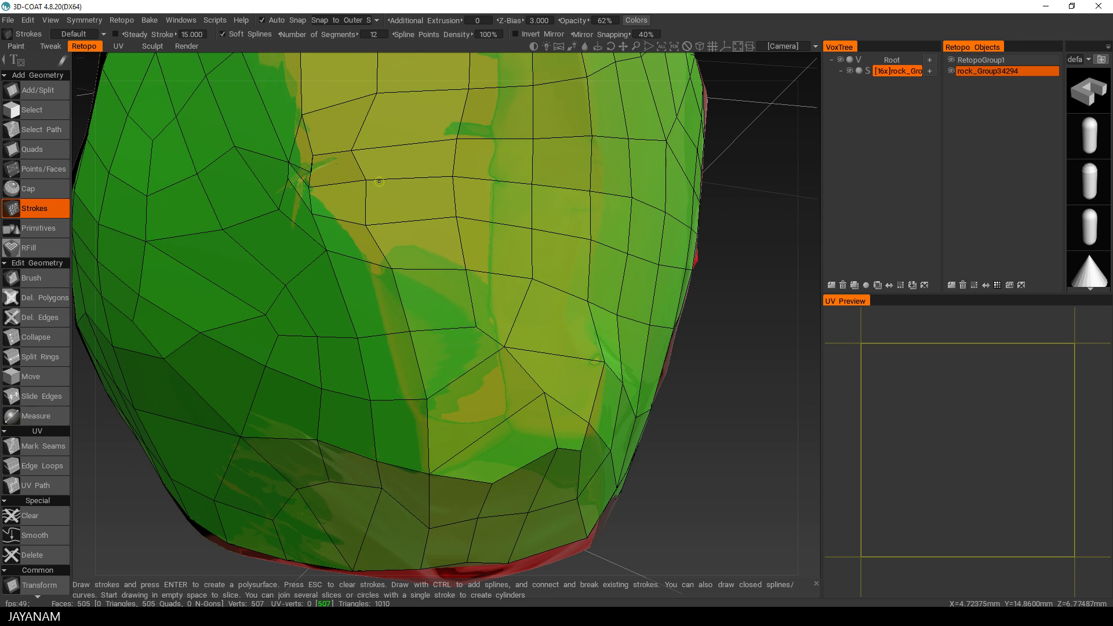
- Delete a stray edge on the rock's upper face, undoing the second deletion
click(36, 317)
click(311, 167)
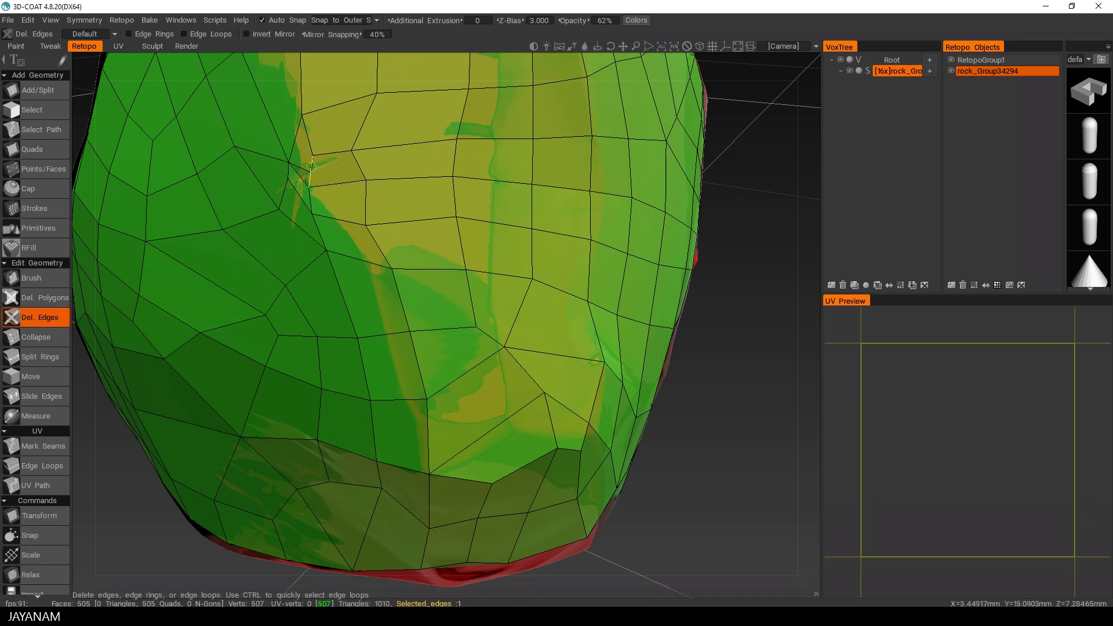
key(Return)
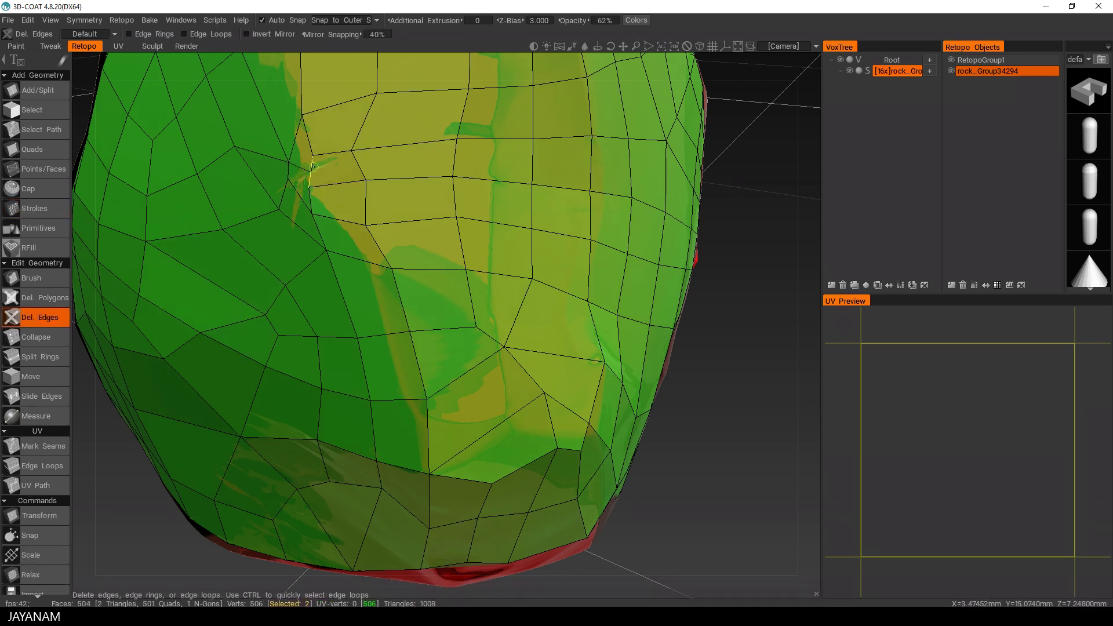
click(312, 171)
key(Return)
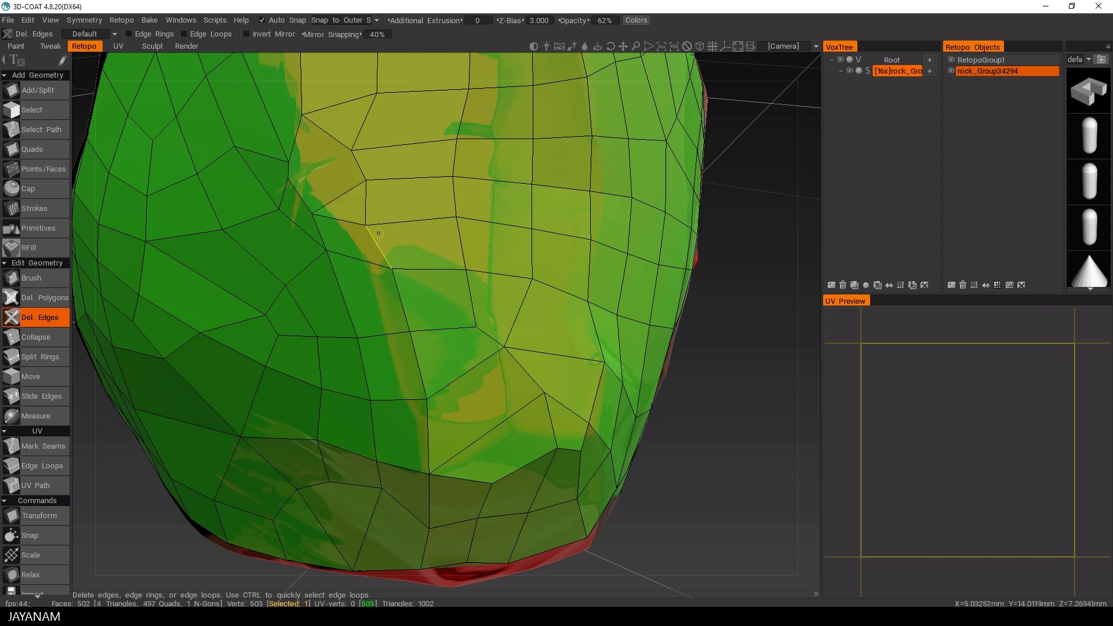
key(ctrl+z)
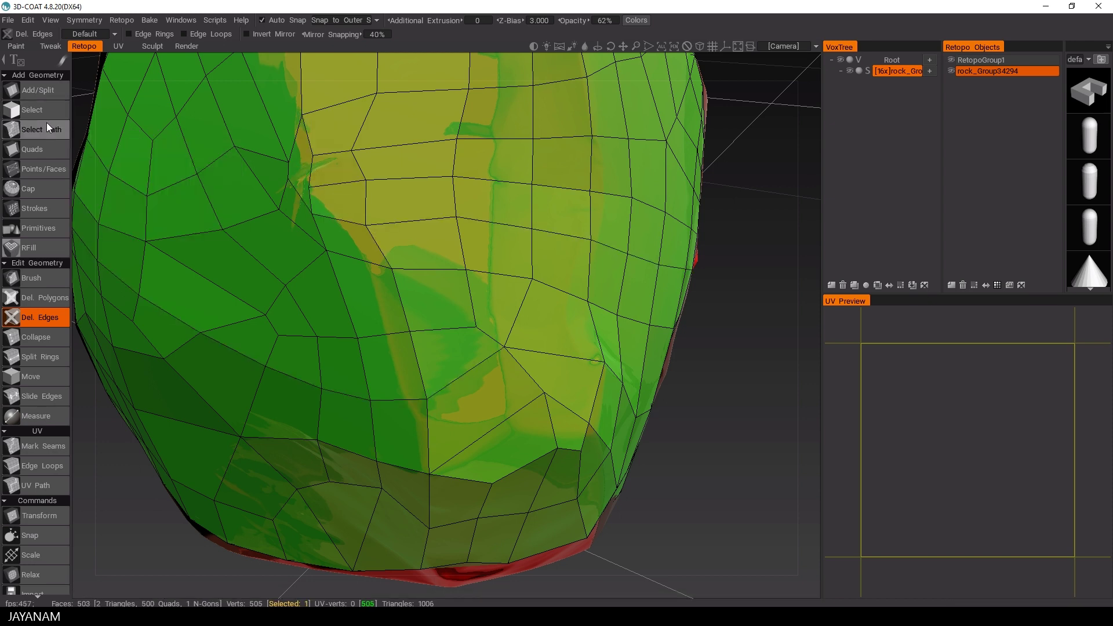
- Add a new edge joining the upper and lower vertices on the upper face
click(36, 90)
click(313, 155)
click(308, 186)
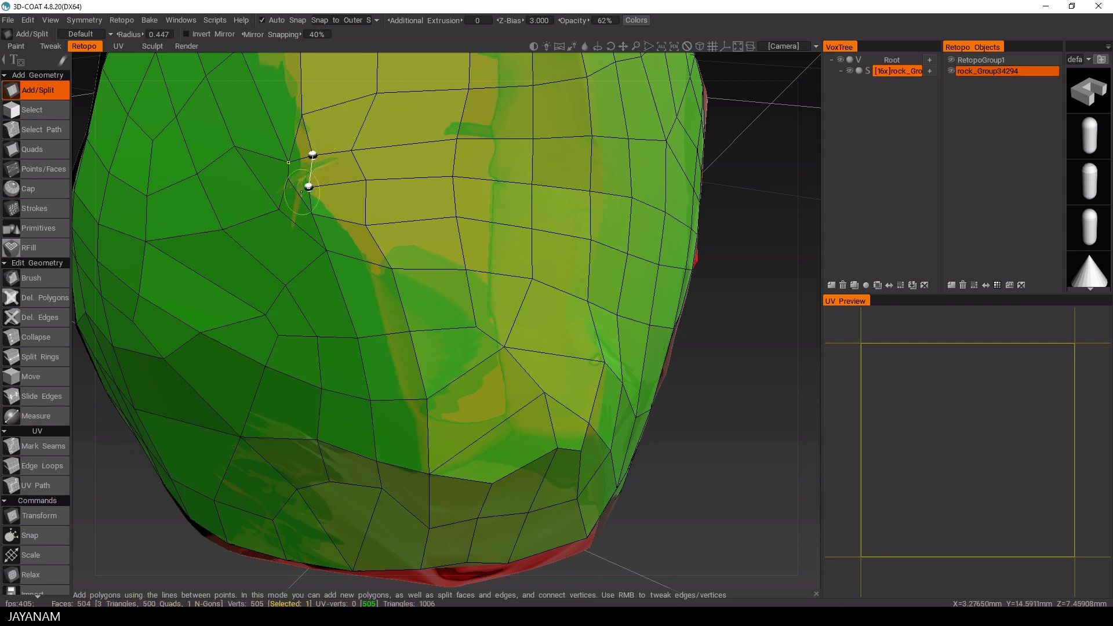
middle_drag(423, 194, 391, 245)
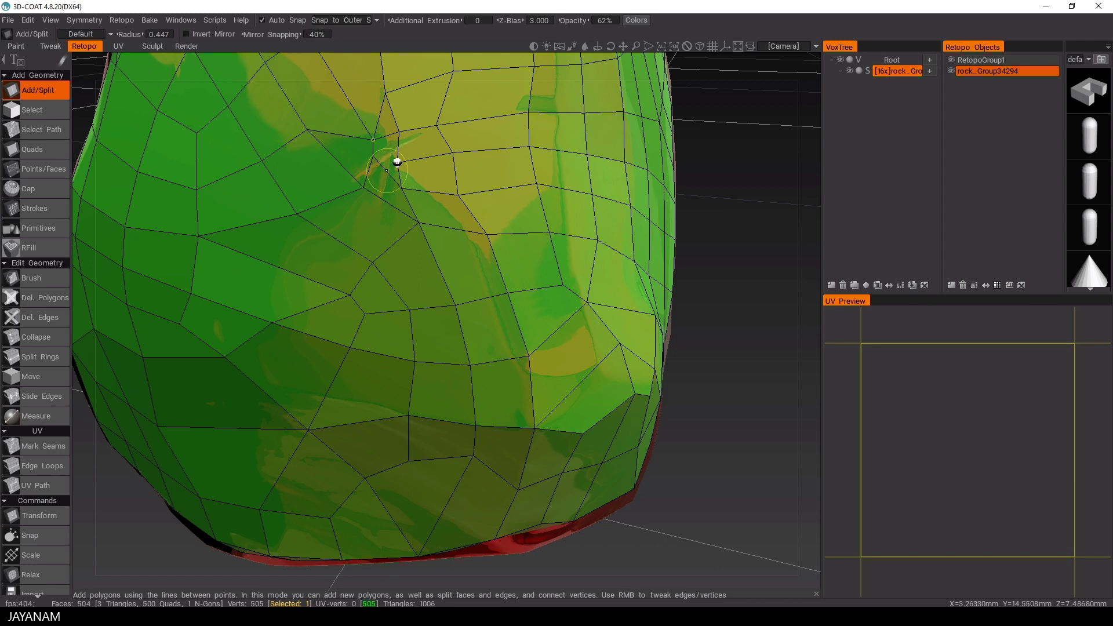
- Remove two edges near the upper centre of the rock's face
click(37, 318)
click(389, 174)
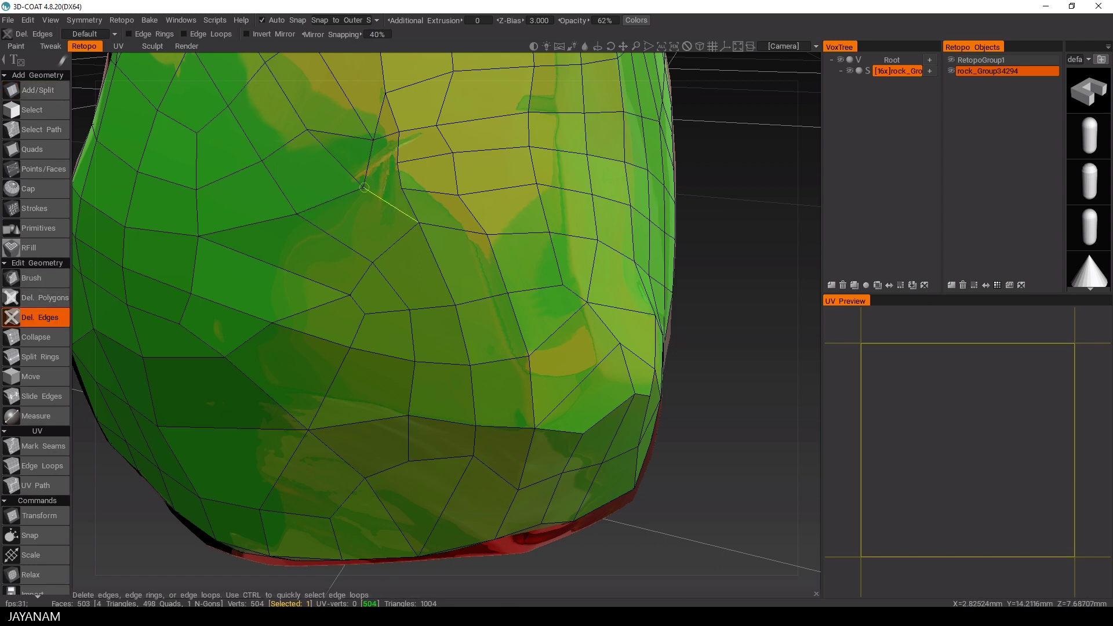
click(385, 146)
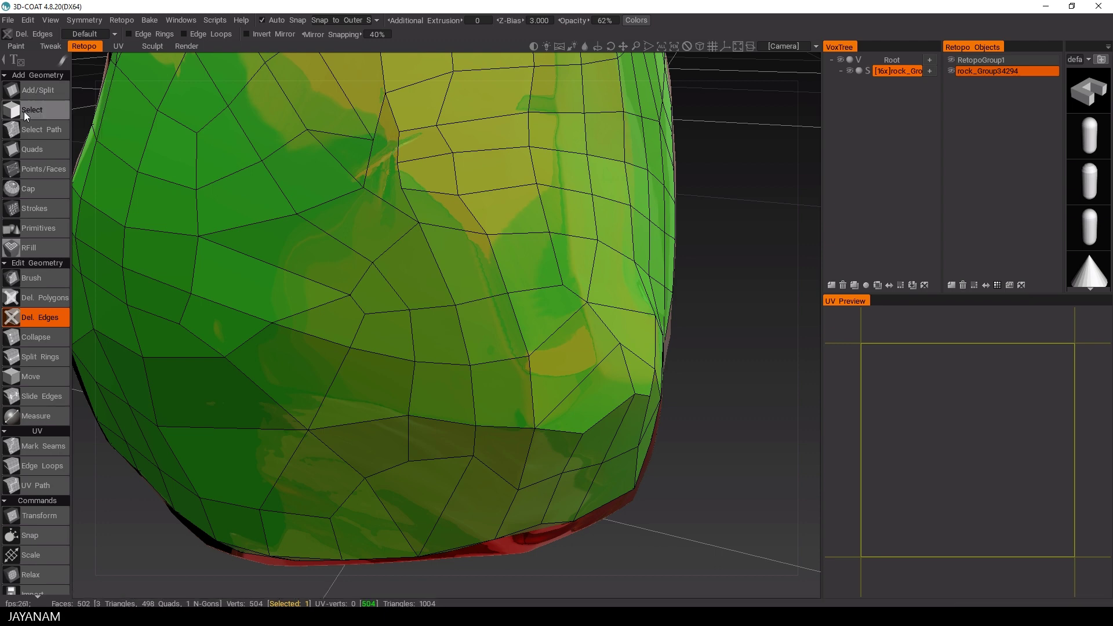
- Draw a new polygon that splits the remaining n-gon into clean faces
click(37, 90)
click(373, 140)
click(397, 161)
click(402, 188)
click(363, 187)
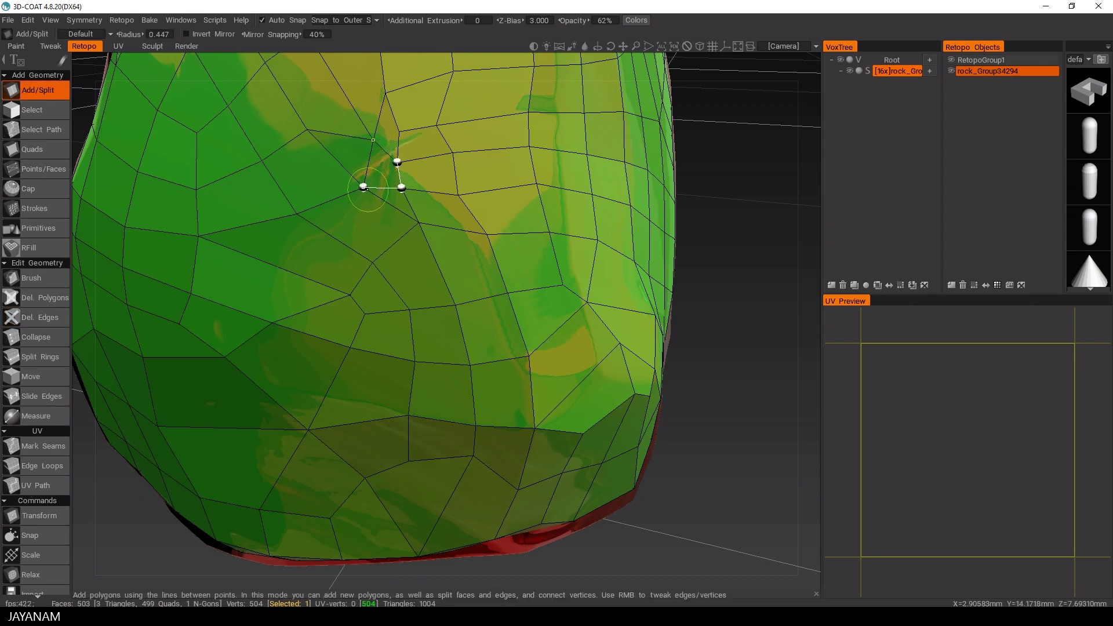
click(365, 186)
mouse_move(711, 296)
mouse_down()
mouse_move(492, 311)
mouse_move(261, 303)
mouse_move(281, 298)
mouse_move(262, 308)
mouse_move(106, 312)
mouse_move(300, 112)
mouse_up()
scroll(702, 297, down, 5)
- Select the Brush tool to relax the retopo mesh and view the rock from below
click(34, 278)
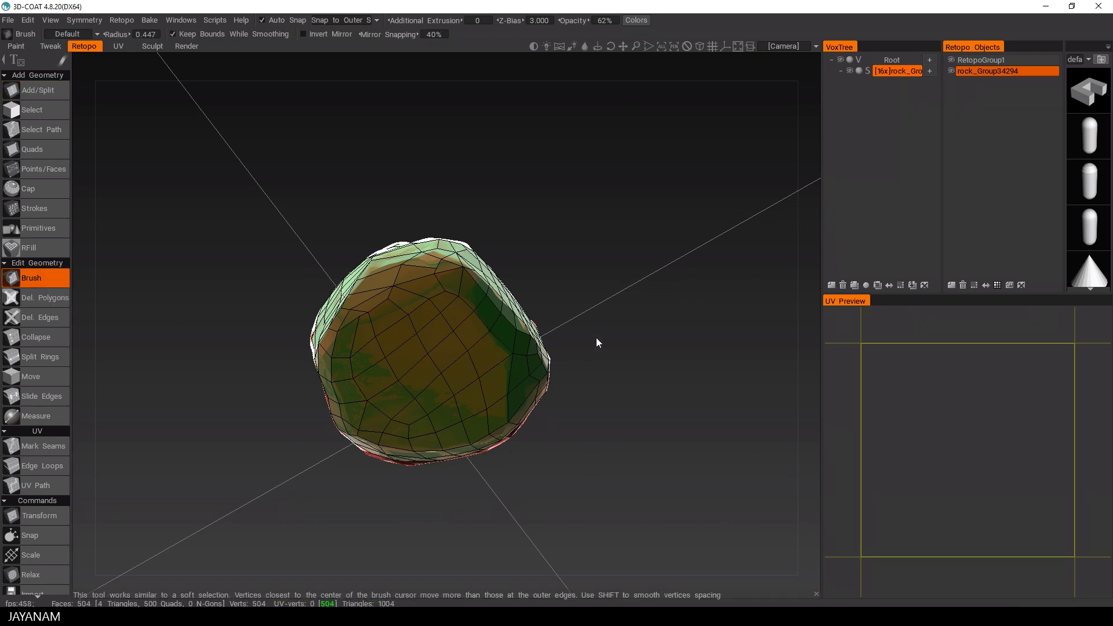
drag(570, 249, 594, 414)
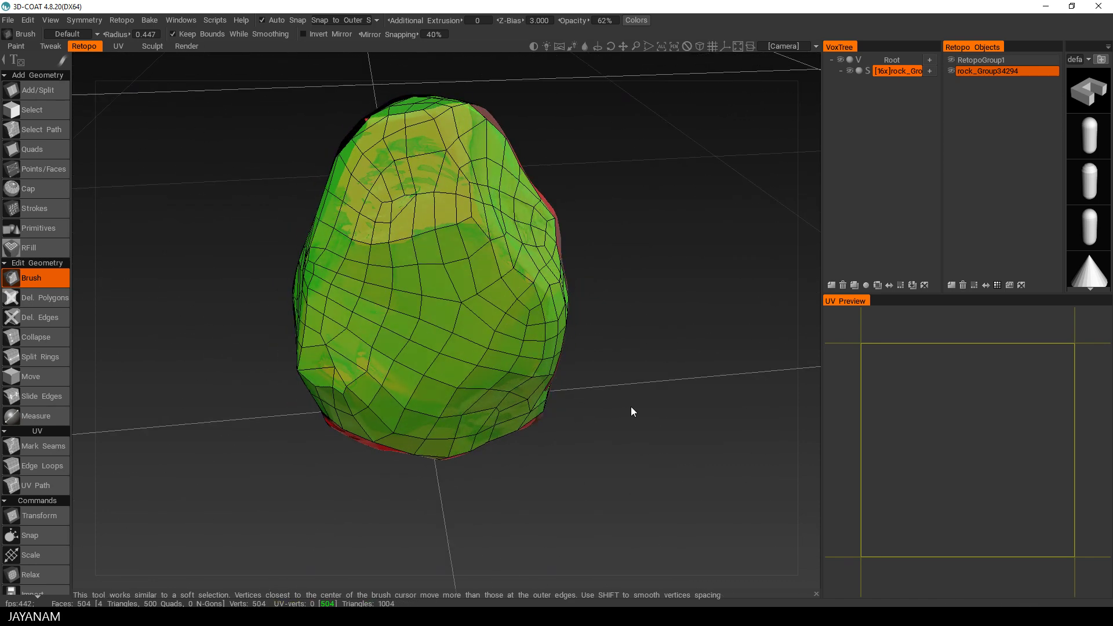
- Generate automatic UV seams across the retopo rock mesh
click(29, 447)
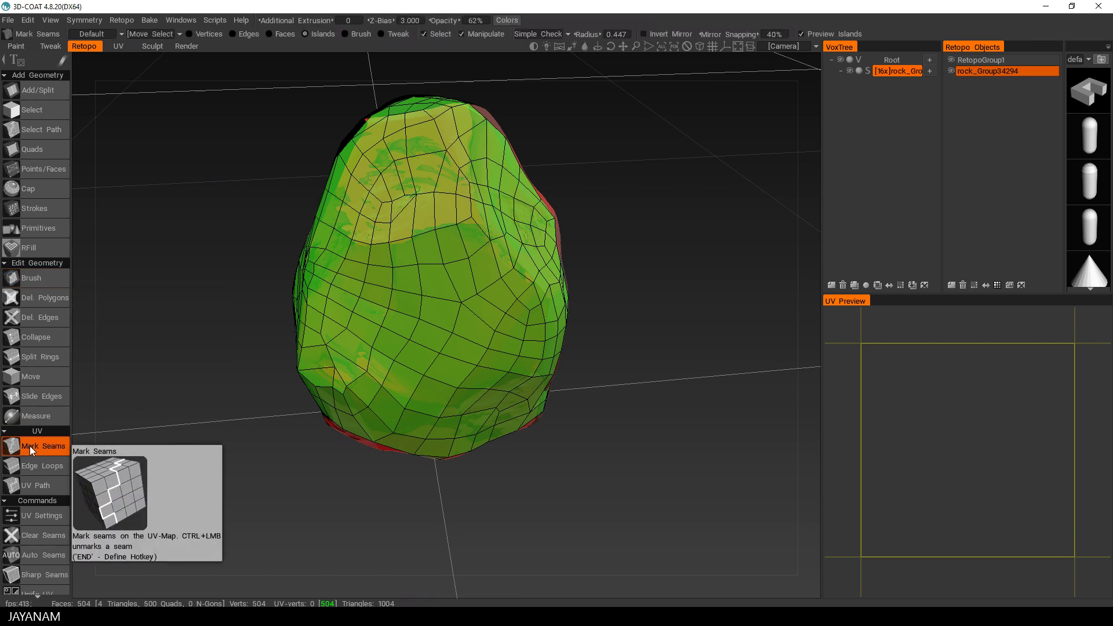
click(43, 555)
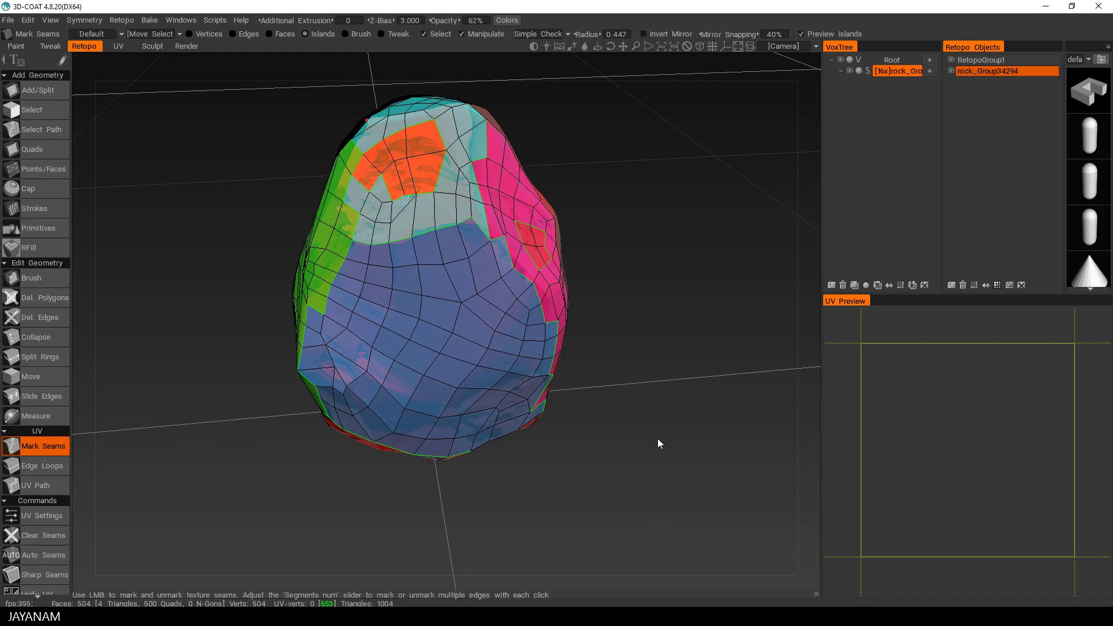
middle_drag(659, 444, 537, 447)
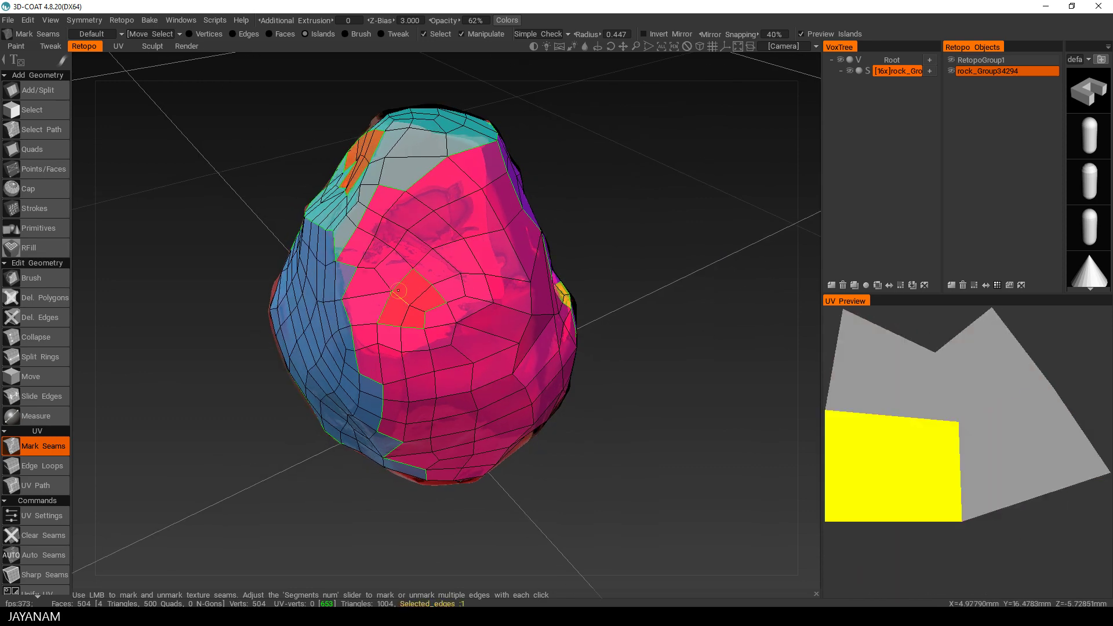
- Unmark seams around the small red, purple and orange islands to merge them into neighbours
click(399, 325)
click(435, 315)
click(432, 289)
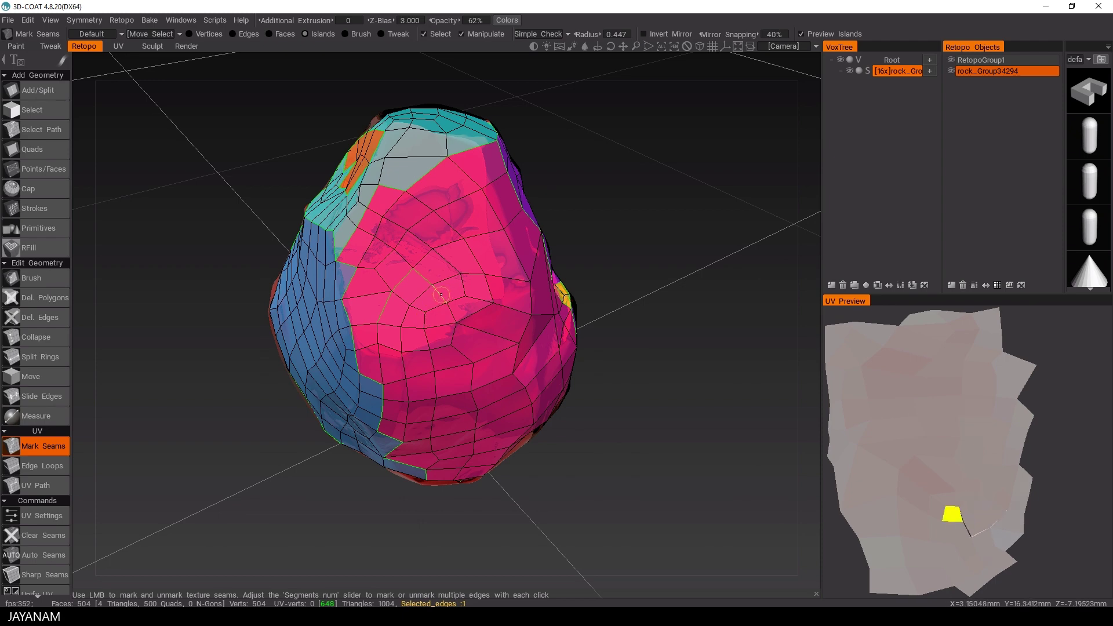
click(409, 278)
middle_drag(658, 266, 454, 341)
click(441, 348)
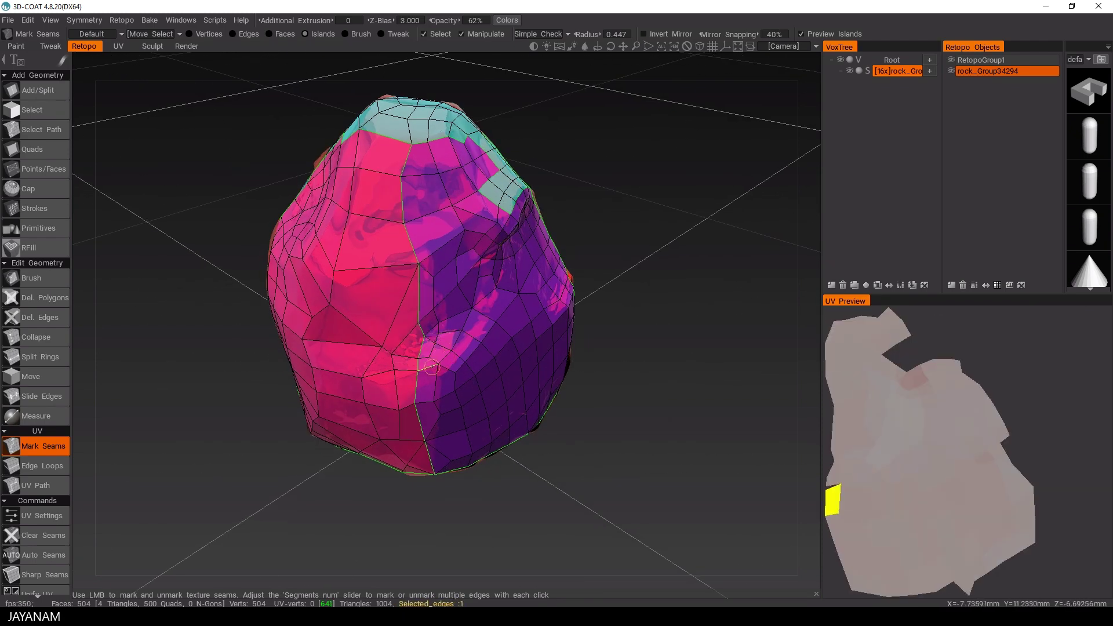
middle_drag(659, 280, 308, 311)
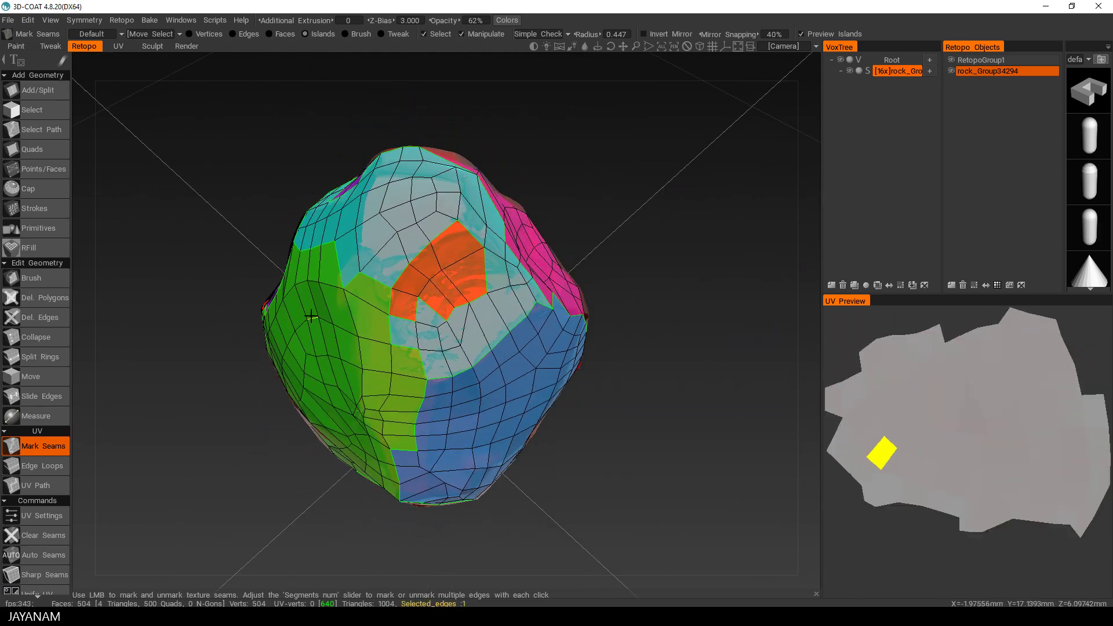
click(405, 277)
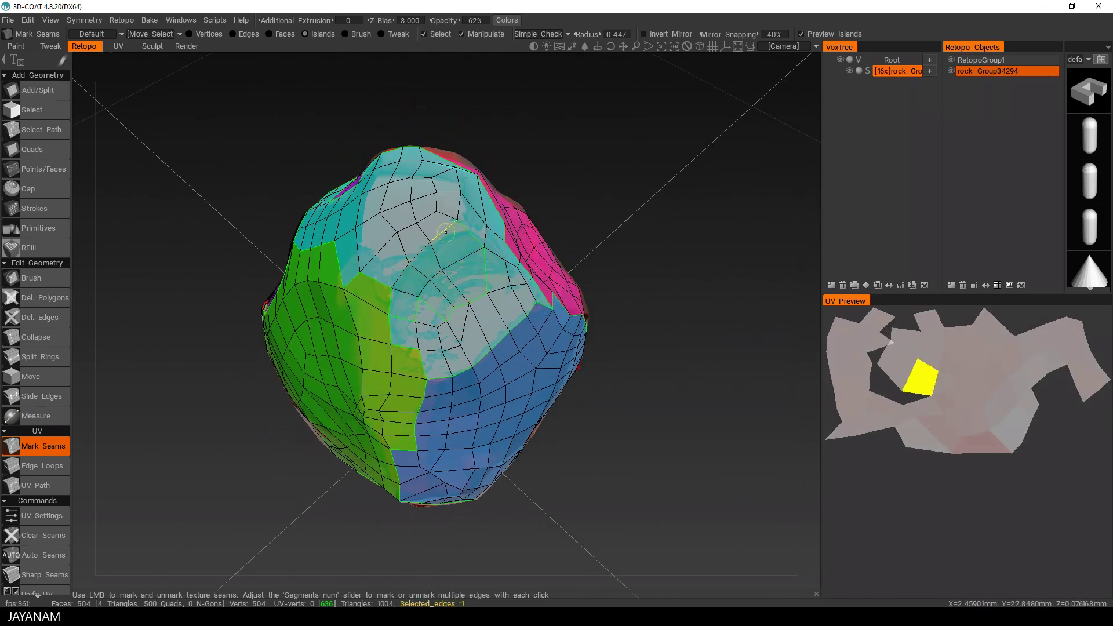
click(486, 271)
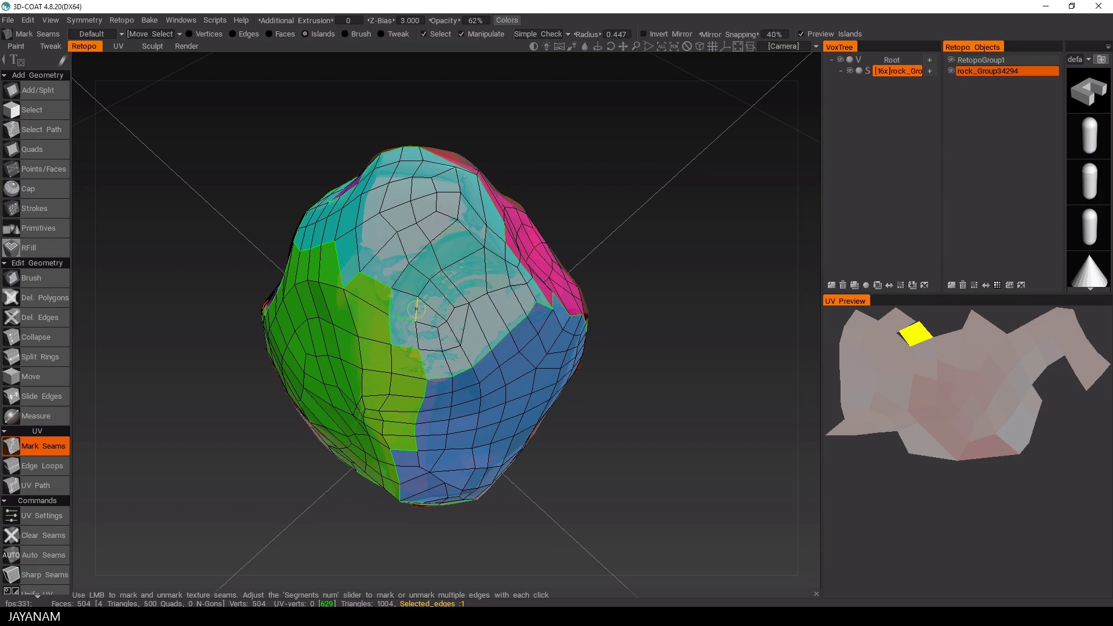
middle_drag(401, 316, 753, 348)
- Unwrap the seamed rock and pack its six UV islands to fill the UV square
scroll(694, 336, down, 5)
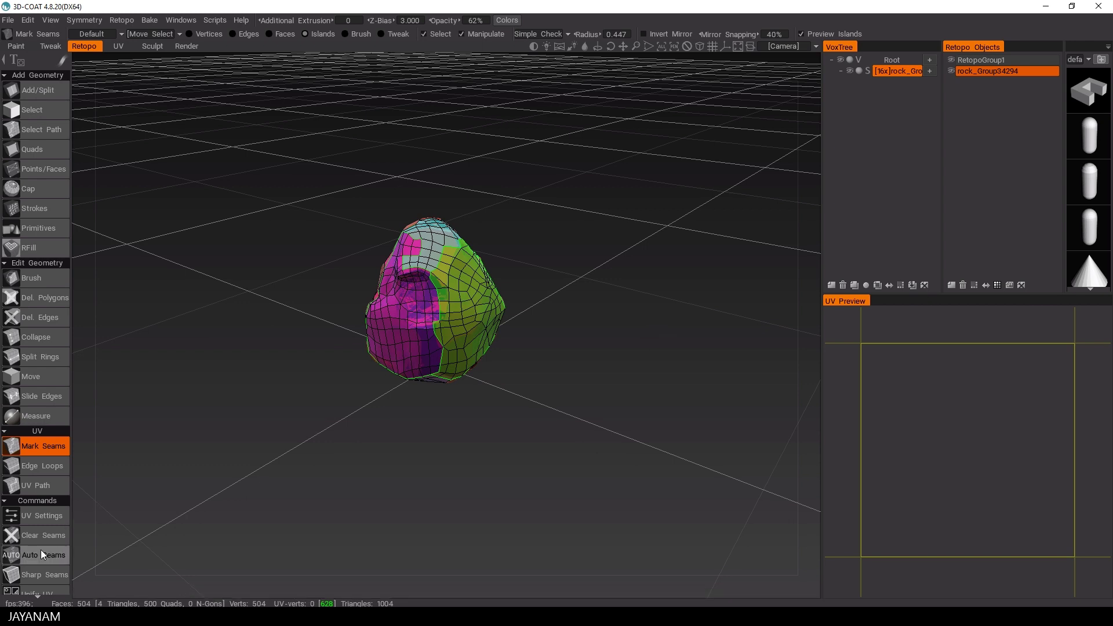
scroll(41, 550, down, 2)
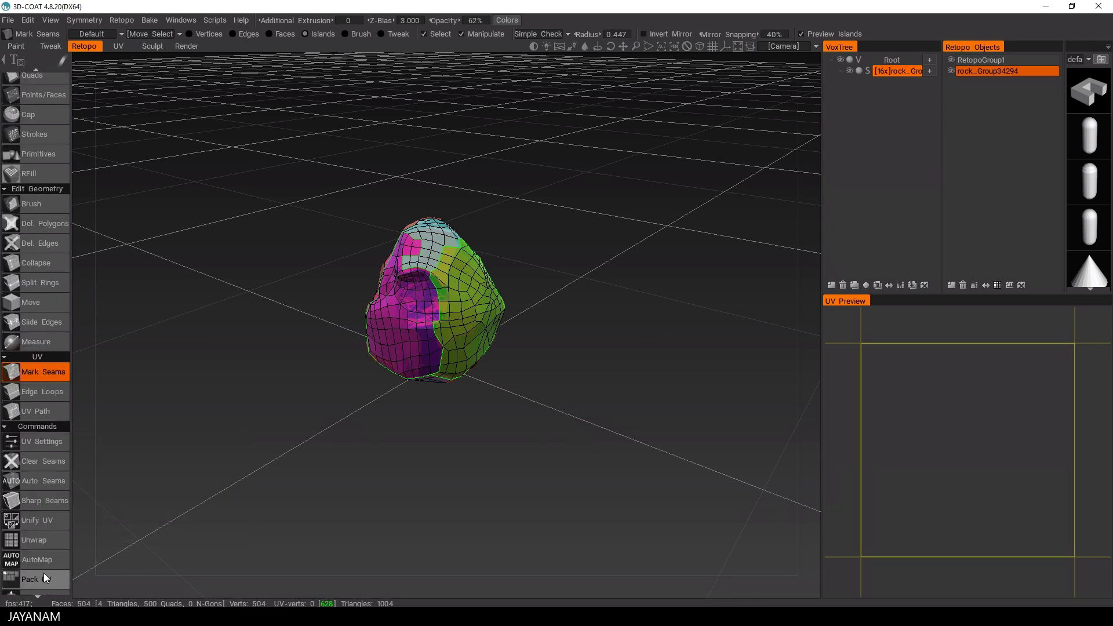
click(29, 543)
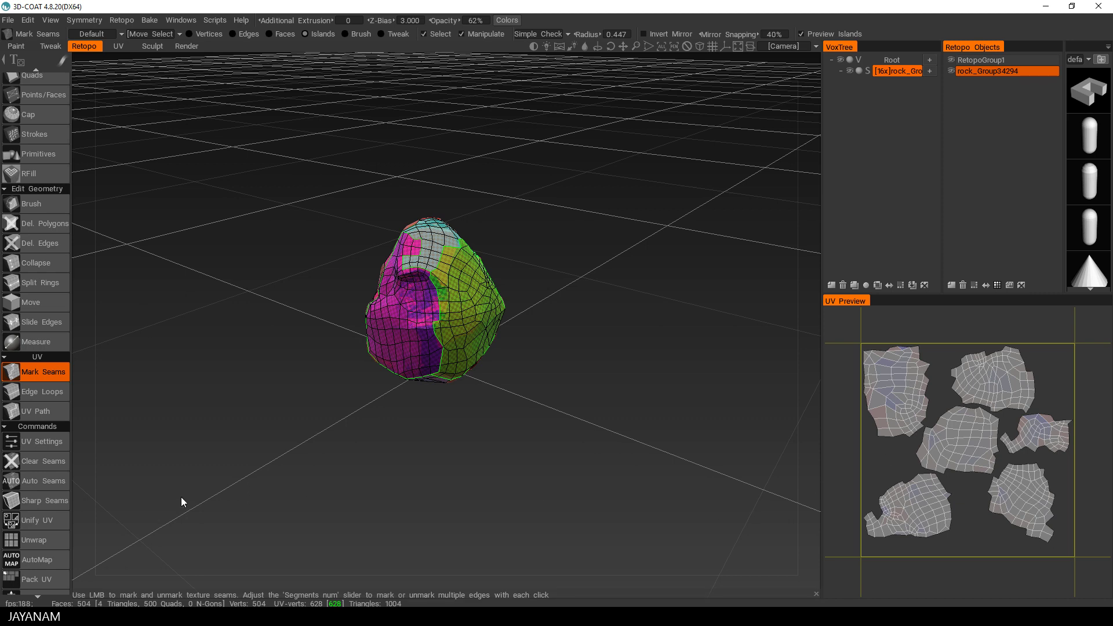
click(41, 579)
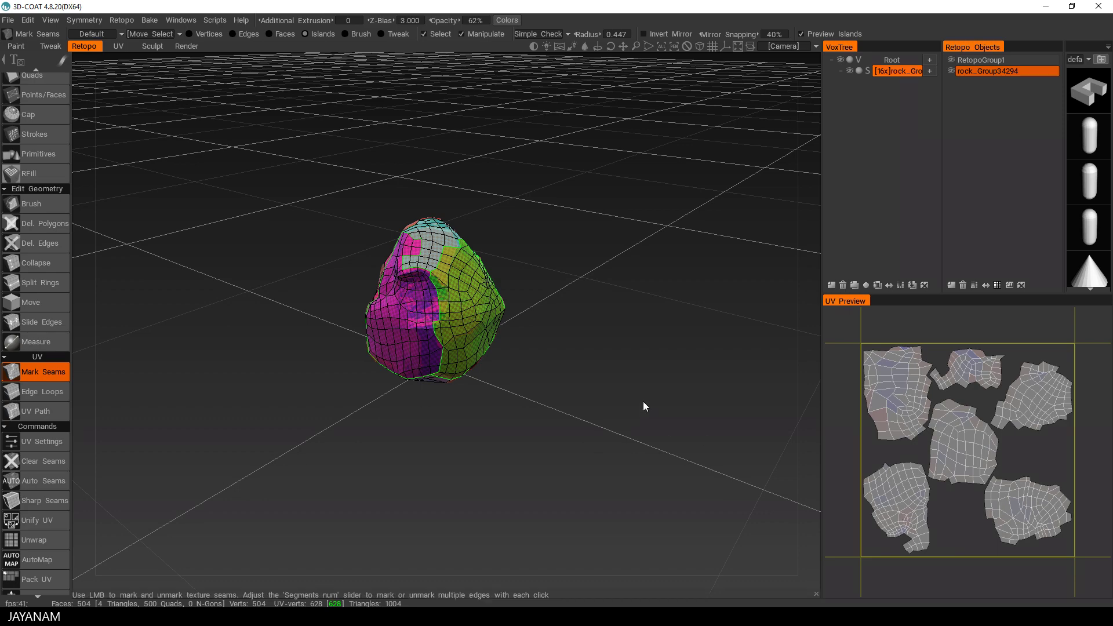
drag(644, 402, 731, 377)
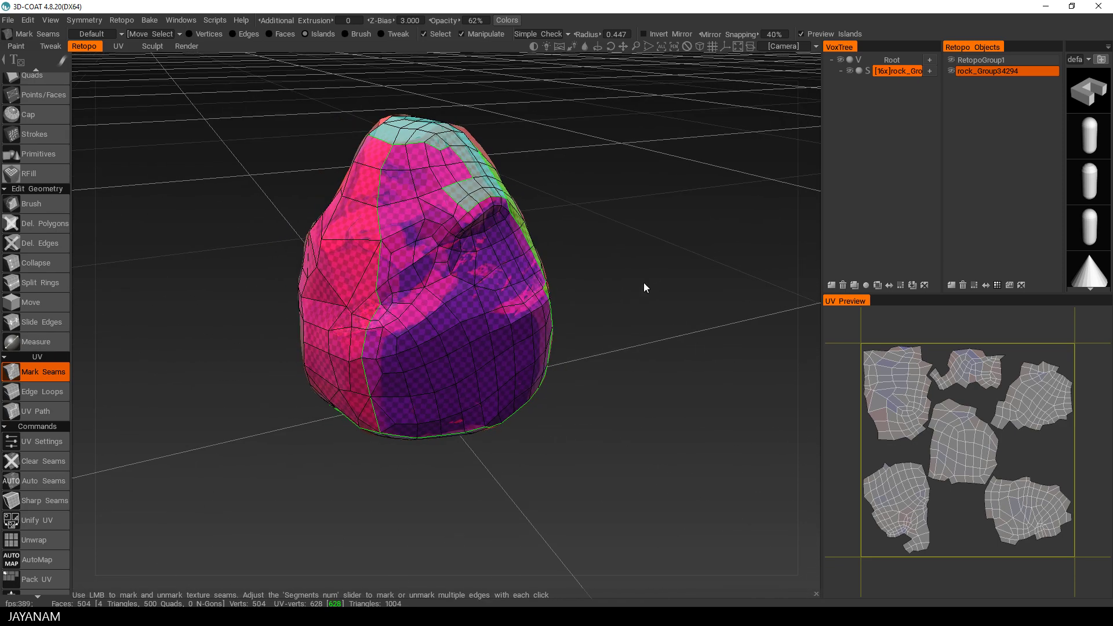
- Export the retopo object as rock_lp.obj into the Rock_Retopology folder
click(9, 20)
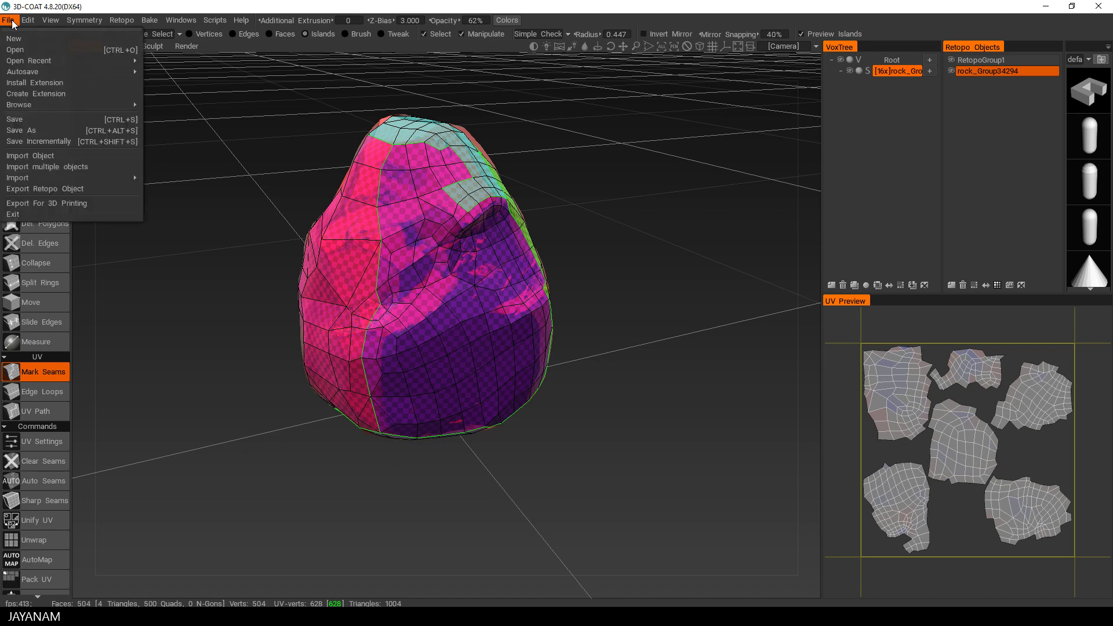
click(60, 188)
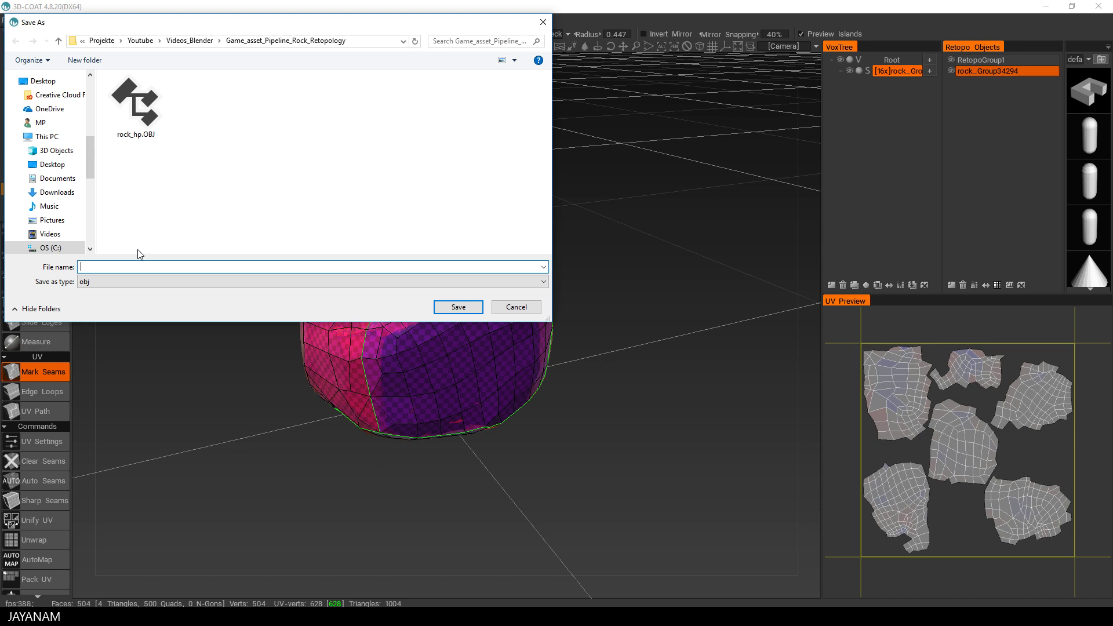
text(rock_lp.obj)
click(458, 307)
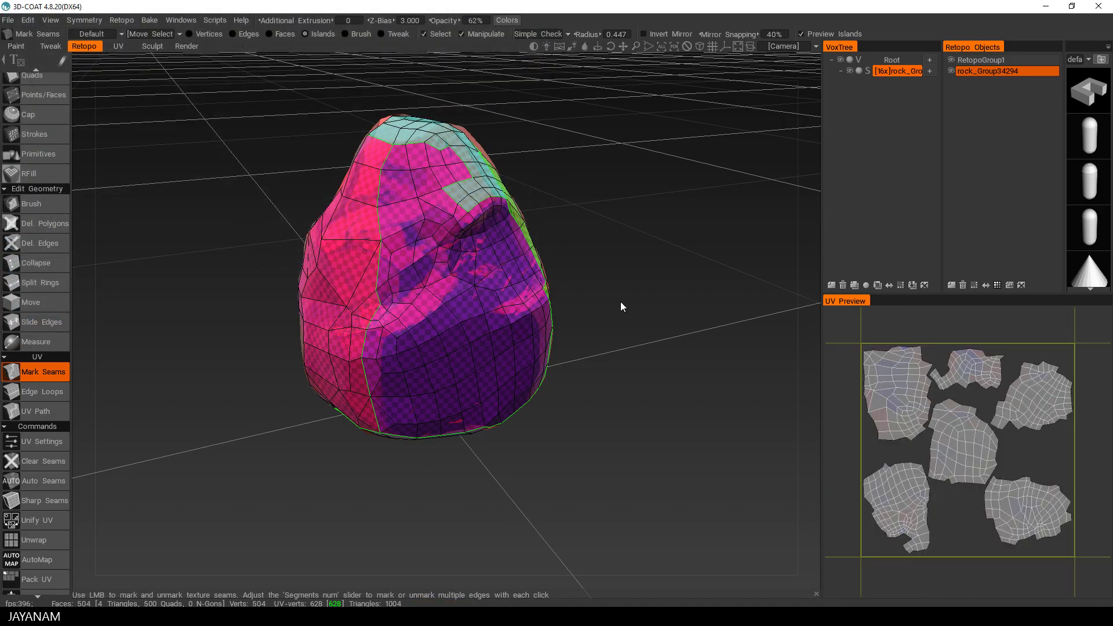
- Keep the rock in Object Mode and switch Blender to the Modeling workspace
drag(622, 306, 659, 289)
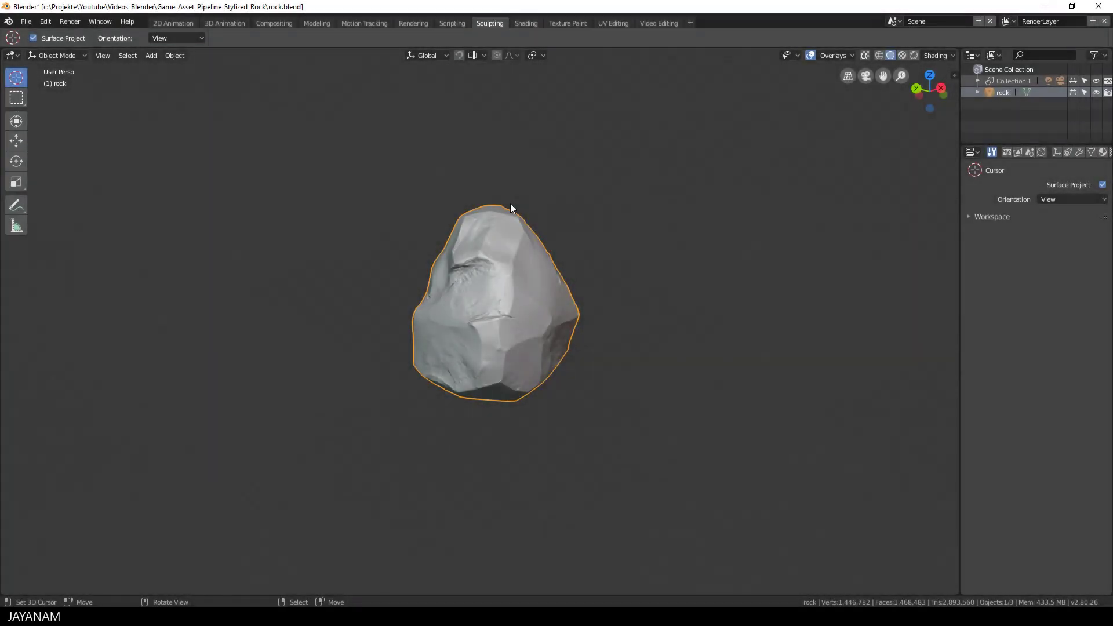
key(ctrl+Tab)
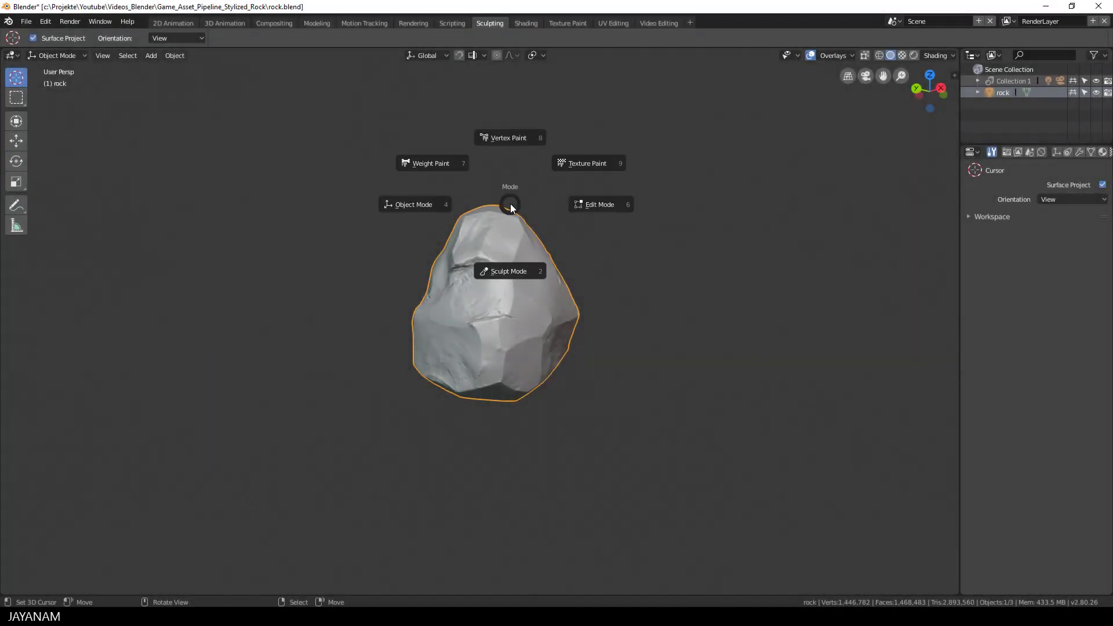
click(398, 218)
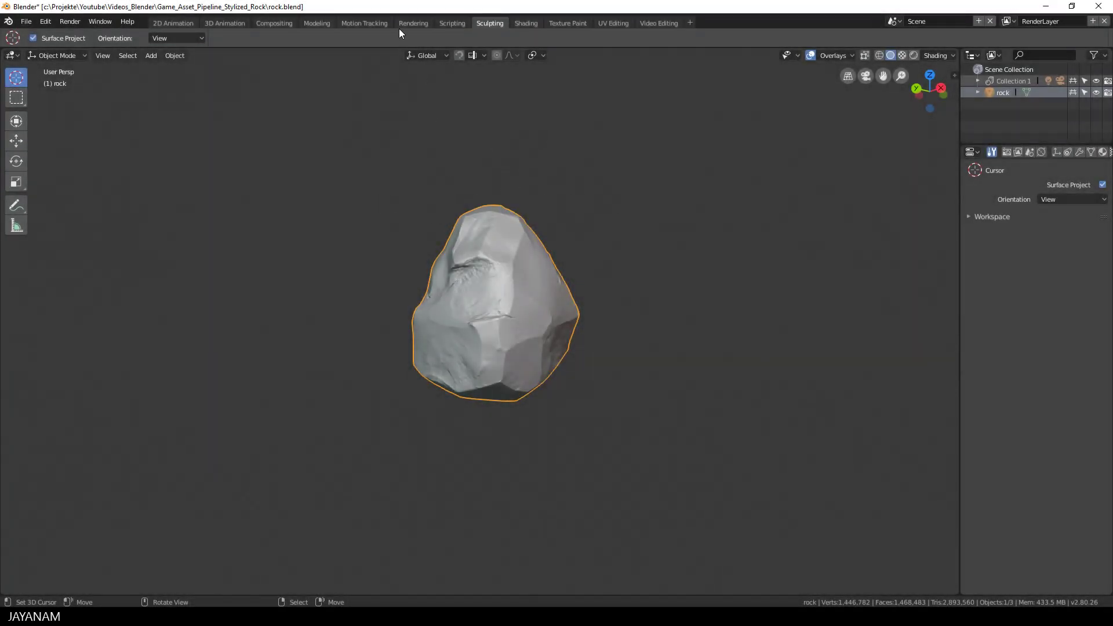
click(319, 23)
middle_drag(333, 152, 440, 238)
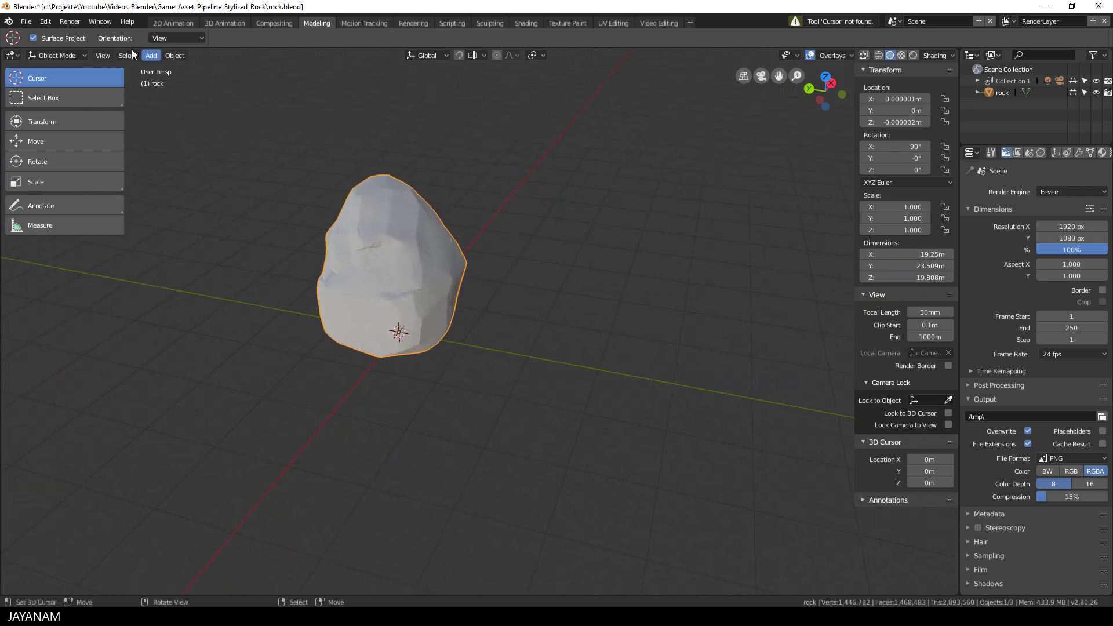
- Import rock_lp.obj as a Wavefront OBJ file into the scene
click(26, 22)
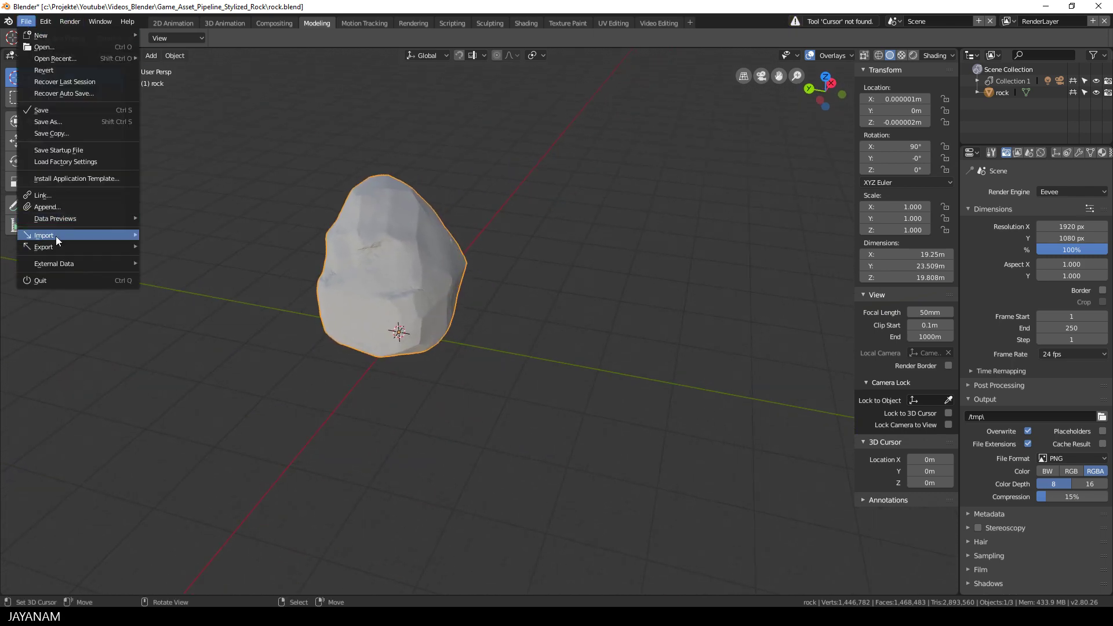
mouse_move(56, 236)
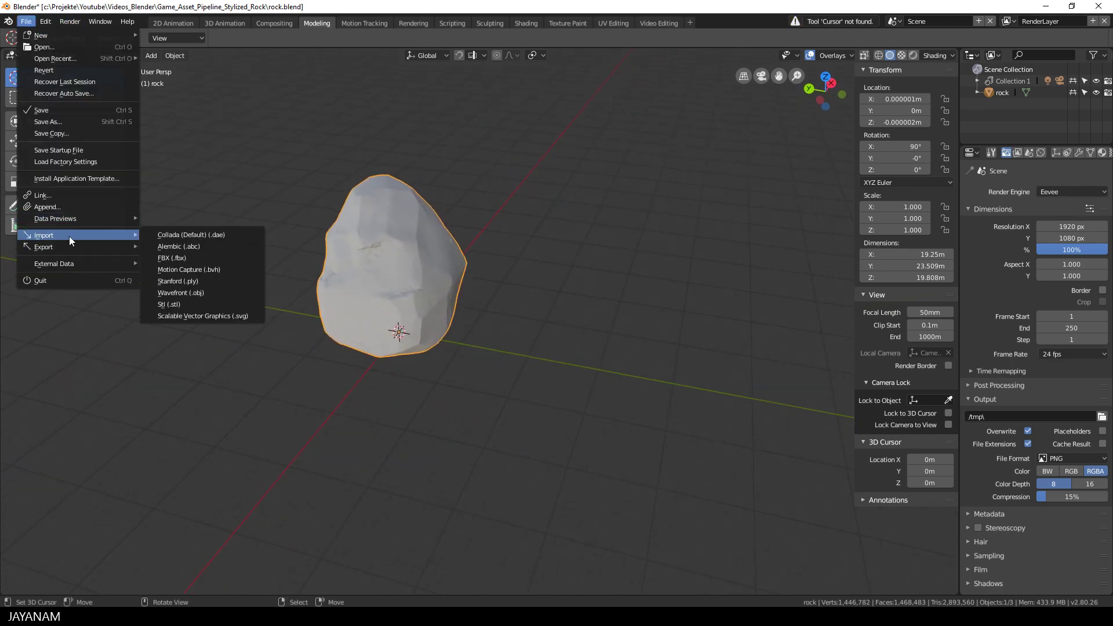
click(212, 293)
click(170, 134)
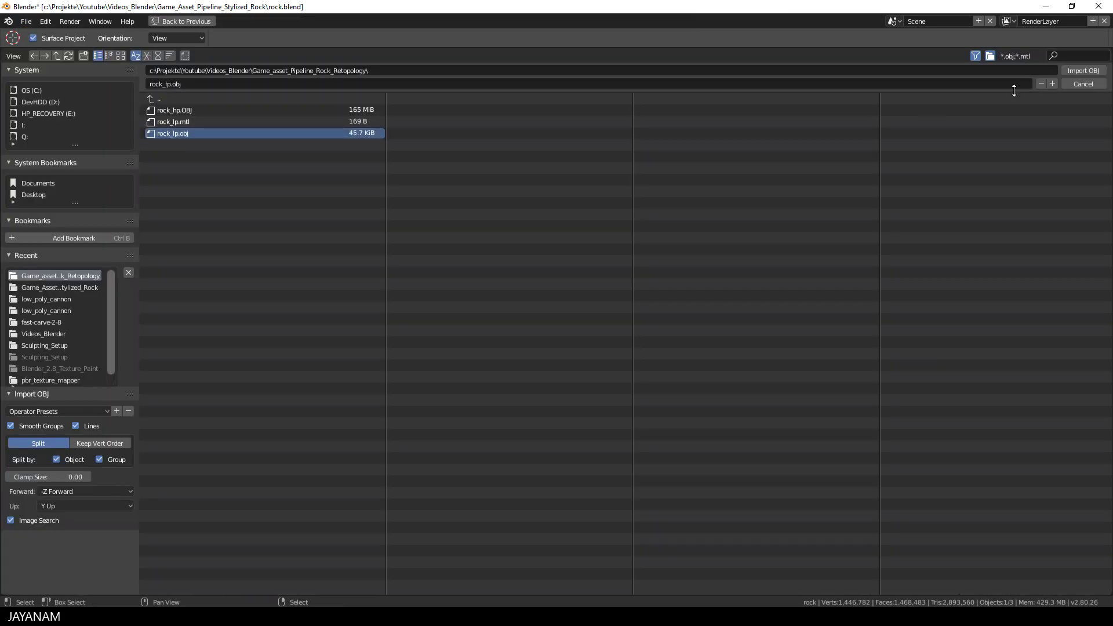
click(1074, 70)
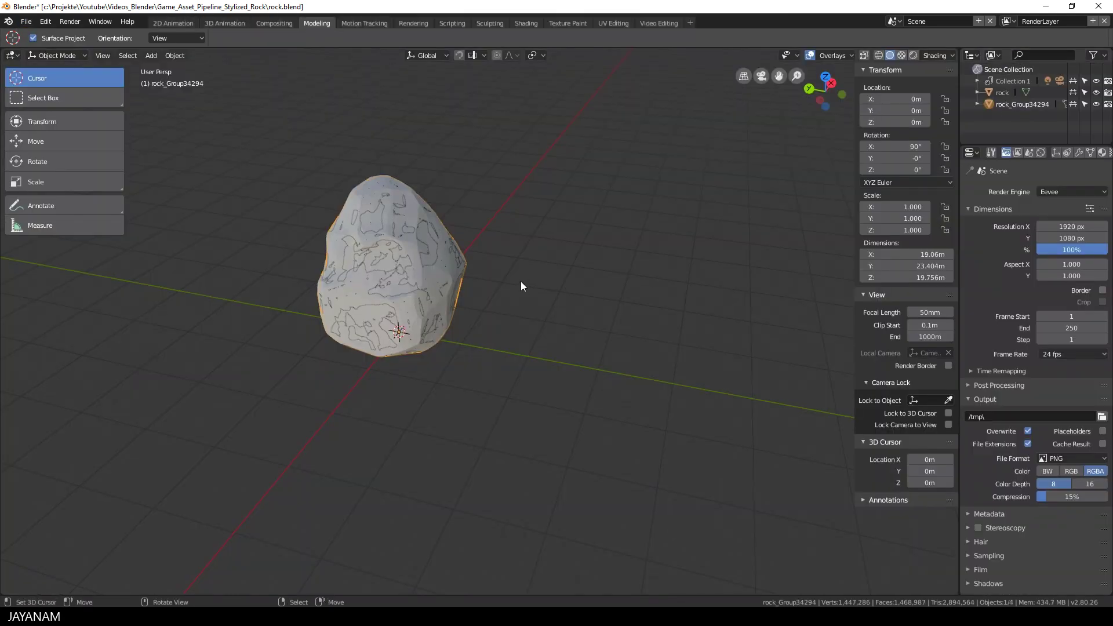
- Move the low-poly rock along the Y axis to sit 23.9 m beside the high-poly rock
key(g)
key(x)
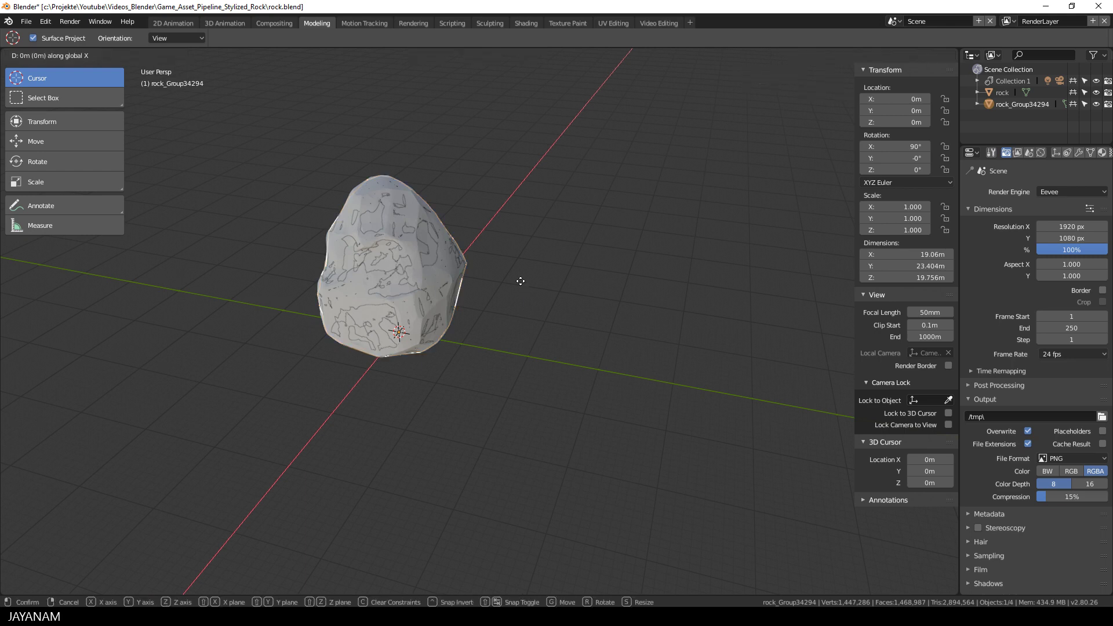
key(y)
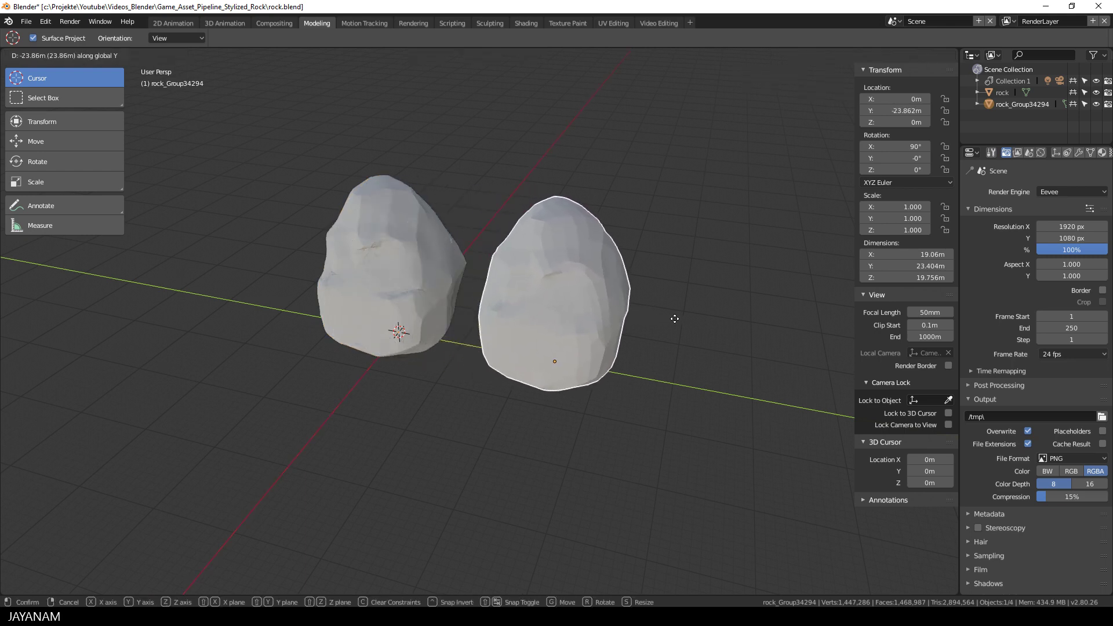
click(672, 316)
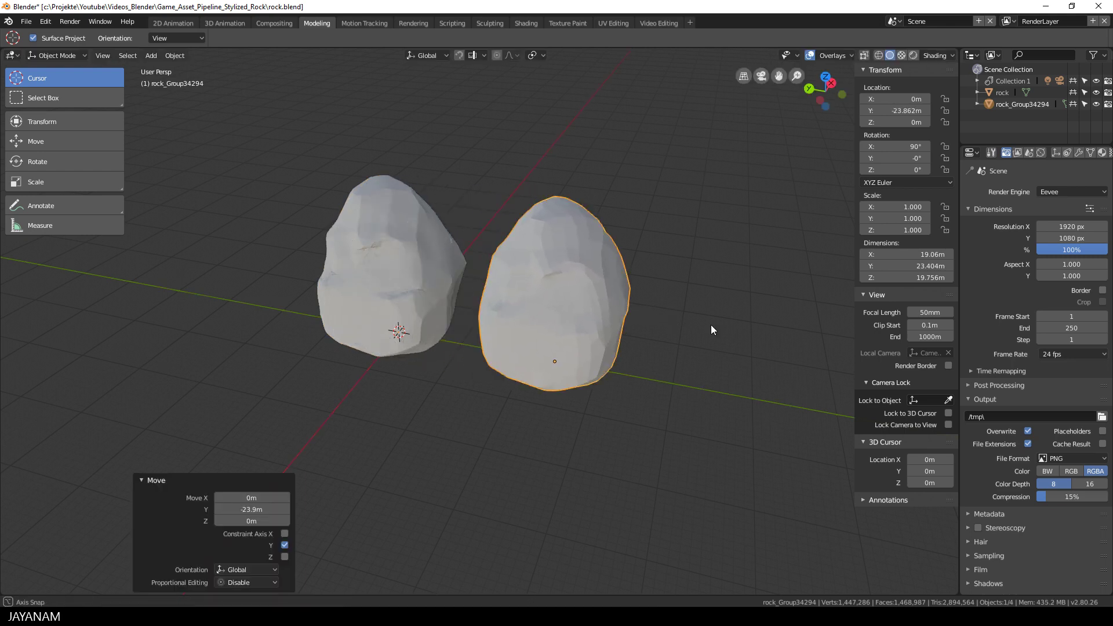
middle_drag(746, 327, 641, 340)
- Put the low-poly rock in Edit Mode and show all its UVs in a side UV Editor
key(ctrl+Tab)
click(727, 321)
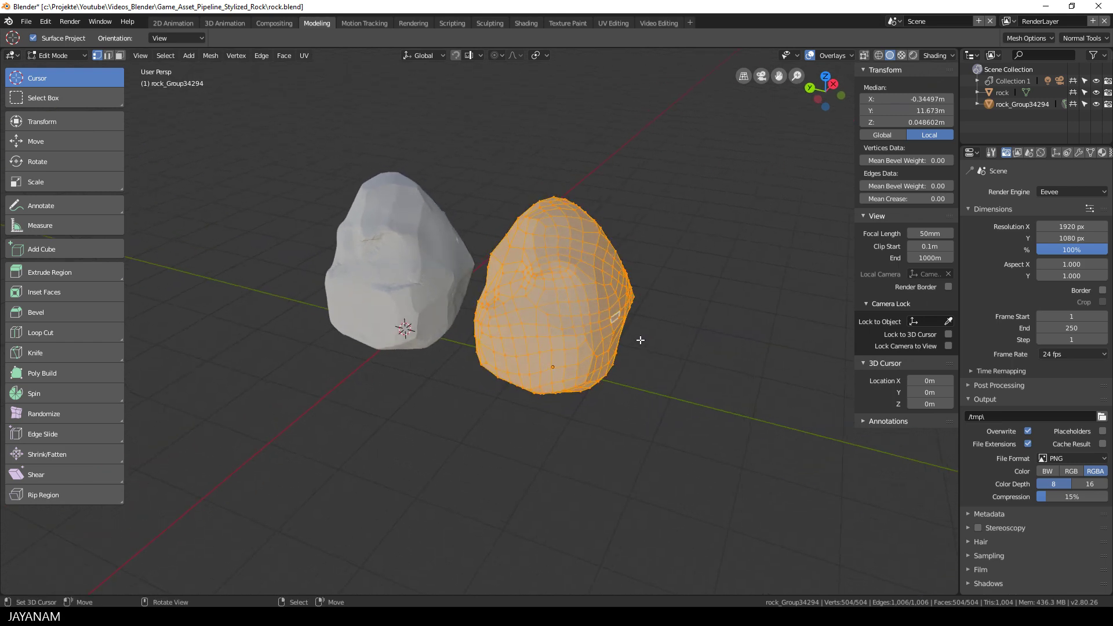
drag(958, 51, 576, 76)
click(597, 55)
click(616, 119)
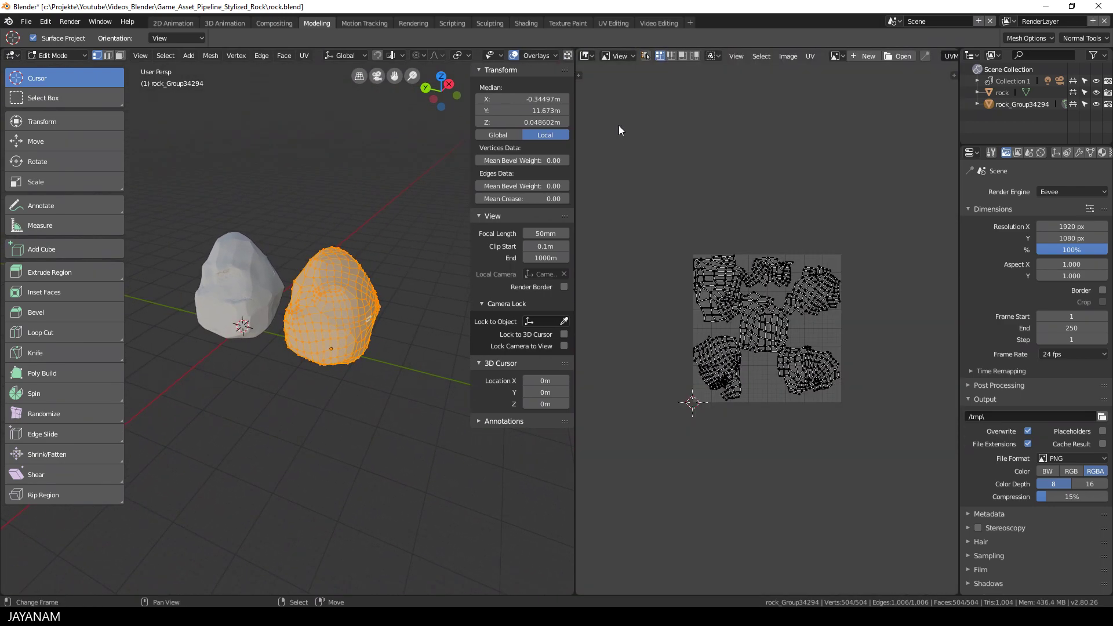
key(a)
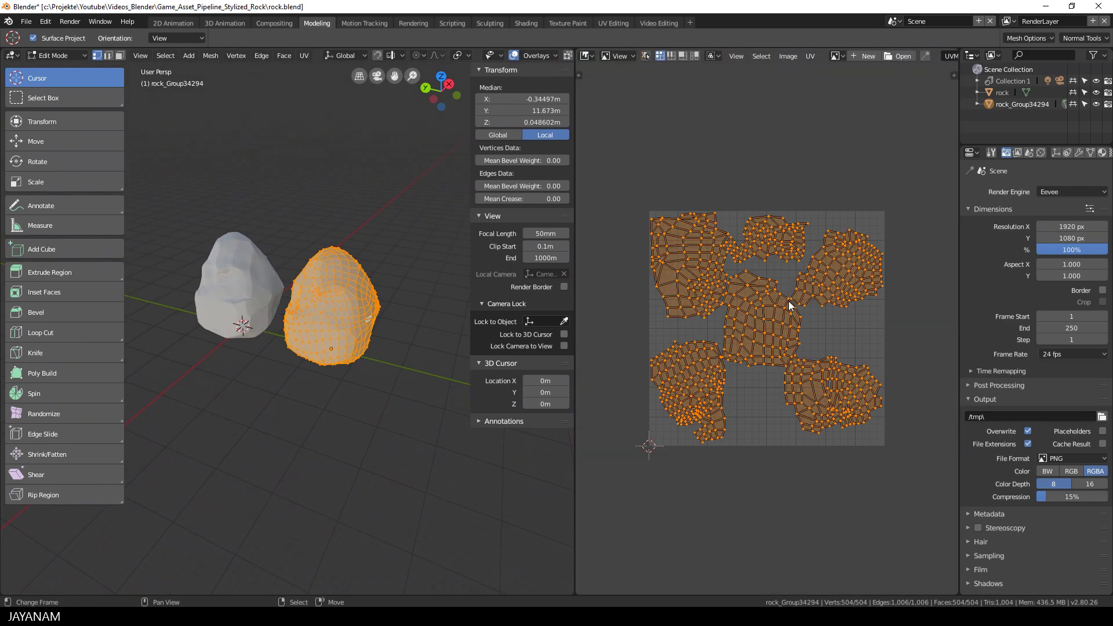
scroll(790, 304, up, 1)
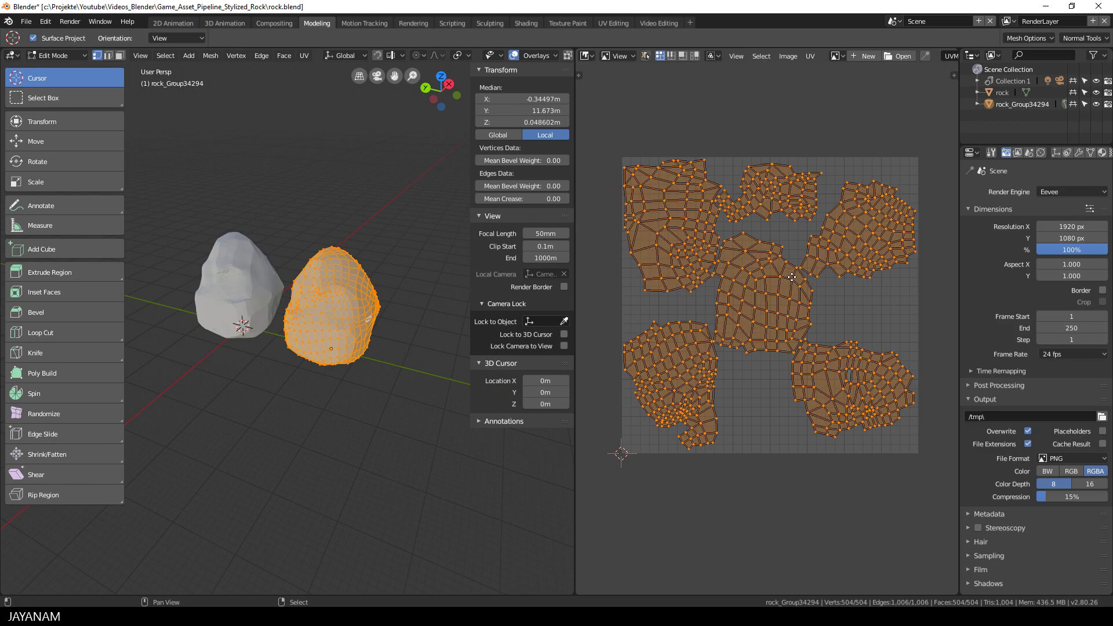